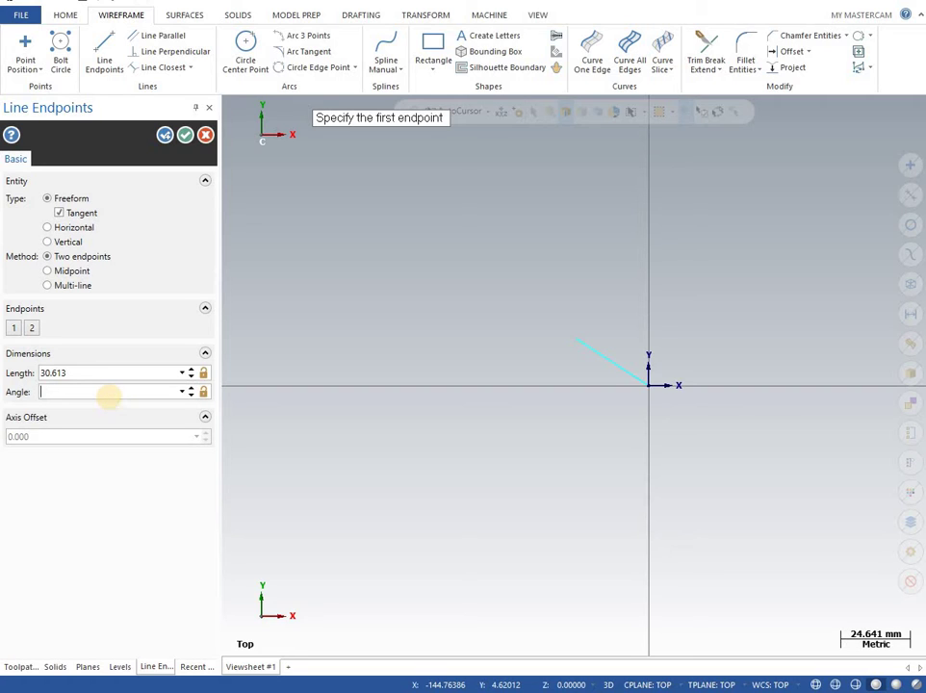
- Create the sloped line from the origin with an angle of 145° and a length of 30 mm
text(145.0)
click(104, 378)
text(3)
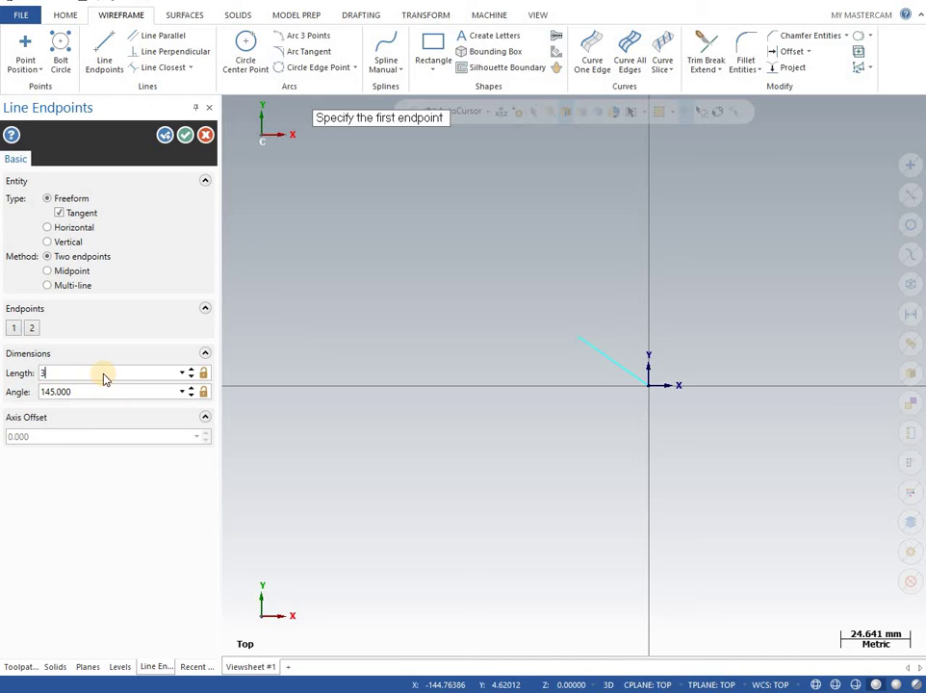
text(0.0)
key(Return)
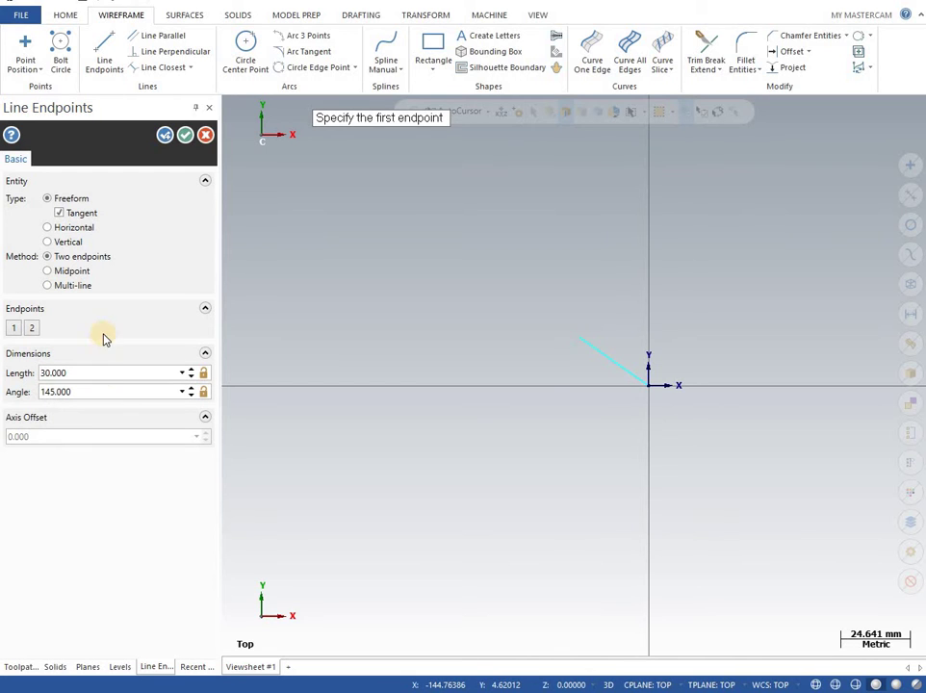
click(162, 140)
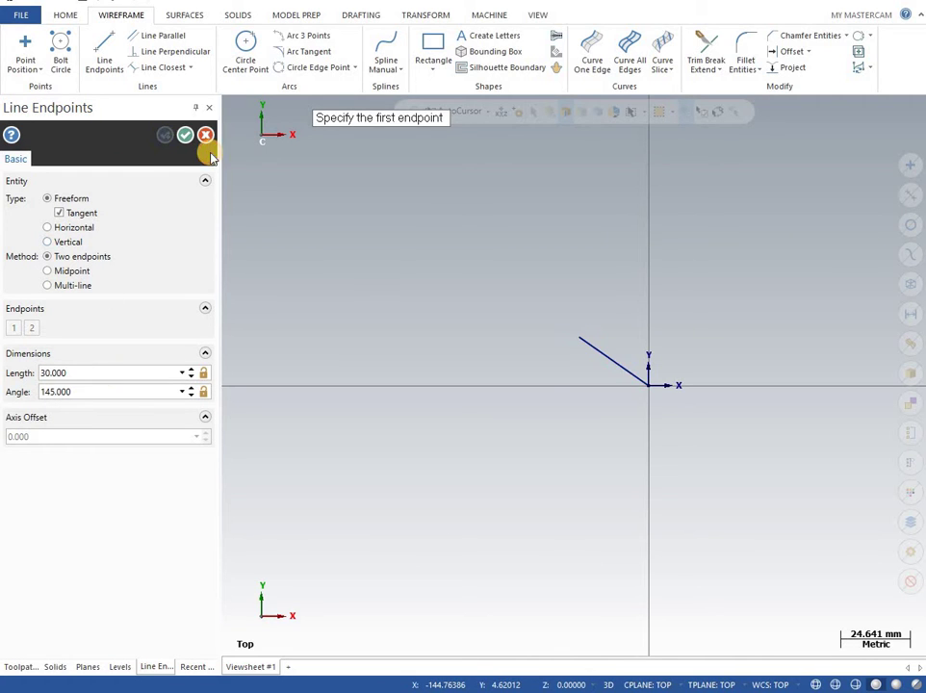
- Draw a horizontal line 25 mm long at 180° from the upper end of the sloped line
click(583, 341)
click(520, 338)
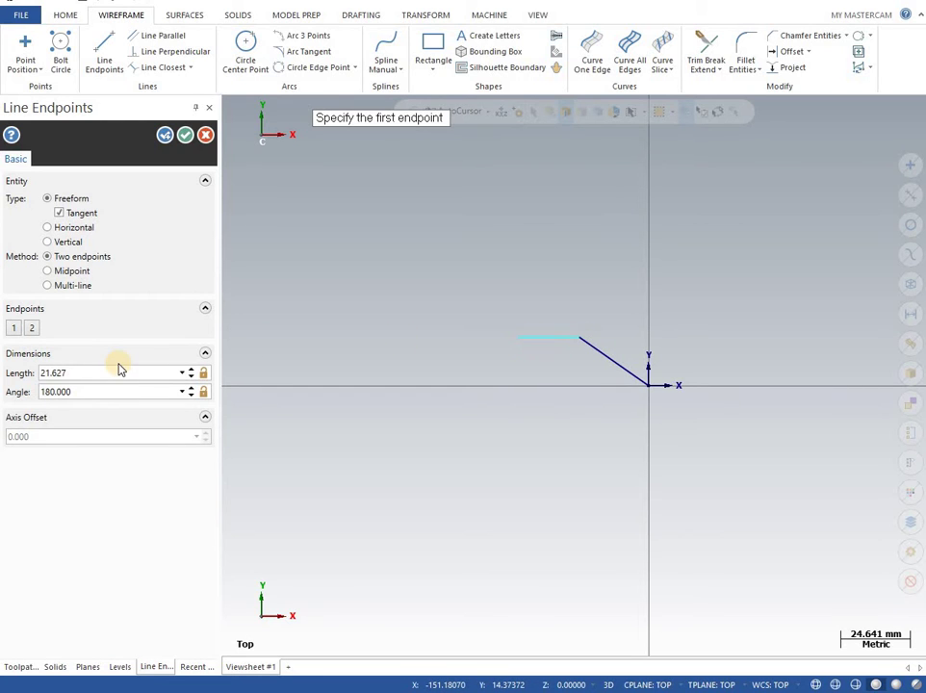
text(25.0)
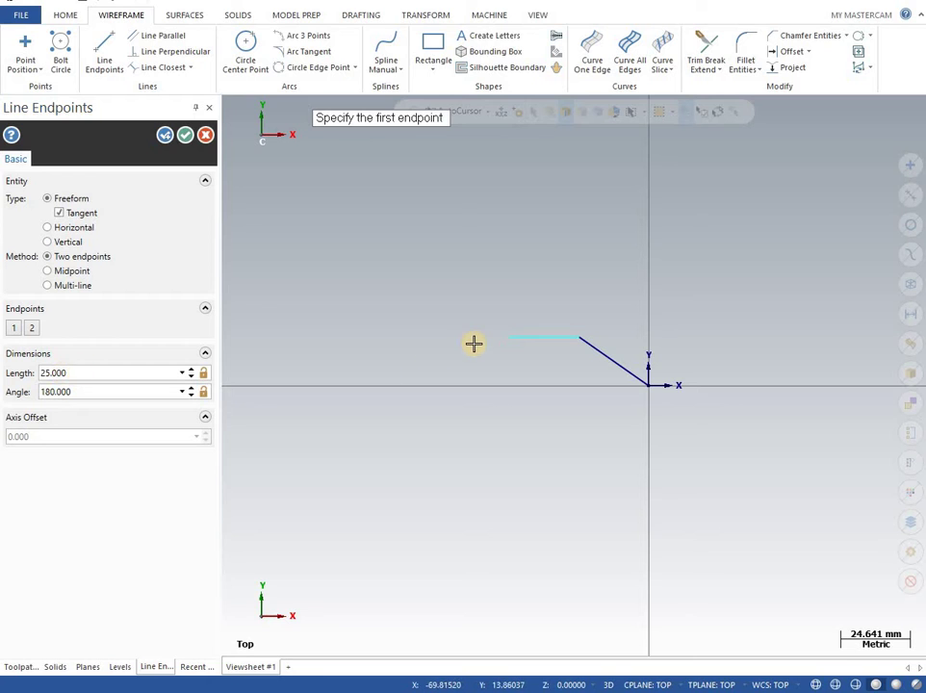
- Draw a line 30 mm long at 135° from the free end of the 25 mm horizontal line
click(509, 337)
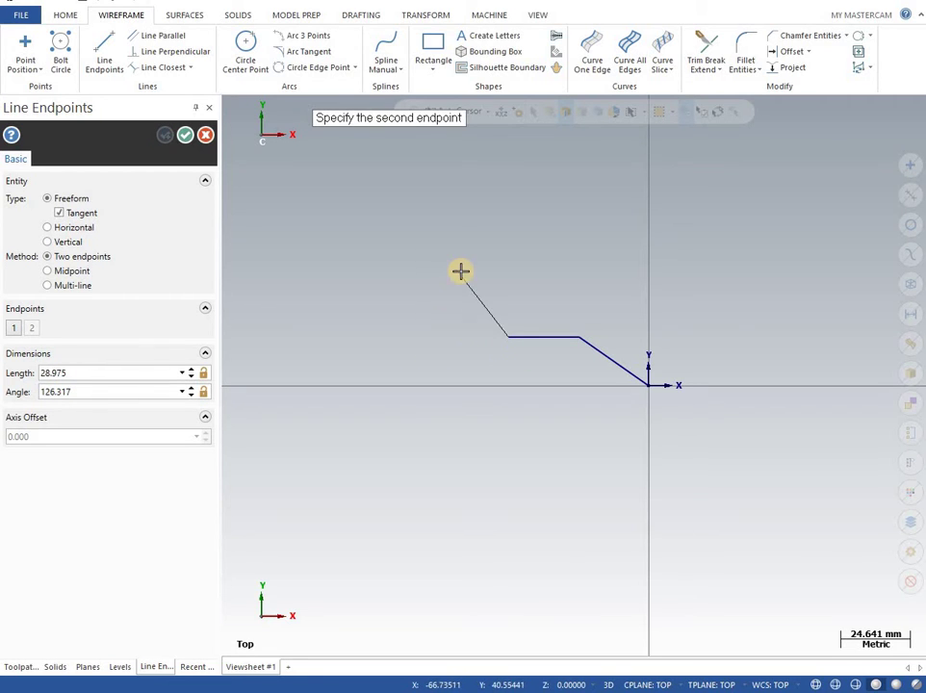
click(441, 279)
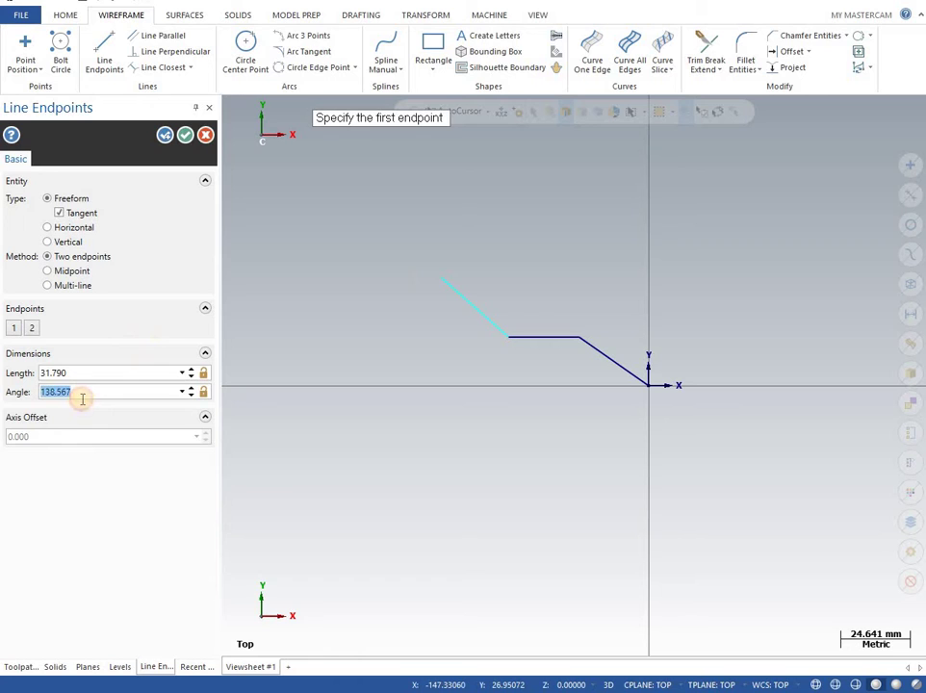
click(82, 398)
text(135)
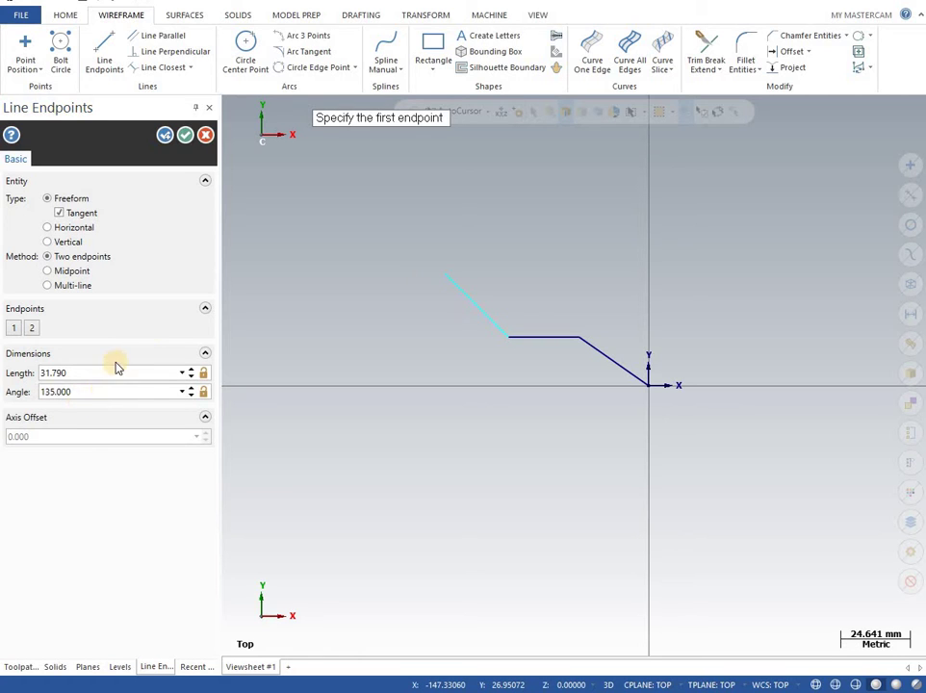
text(30)
key(Return)
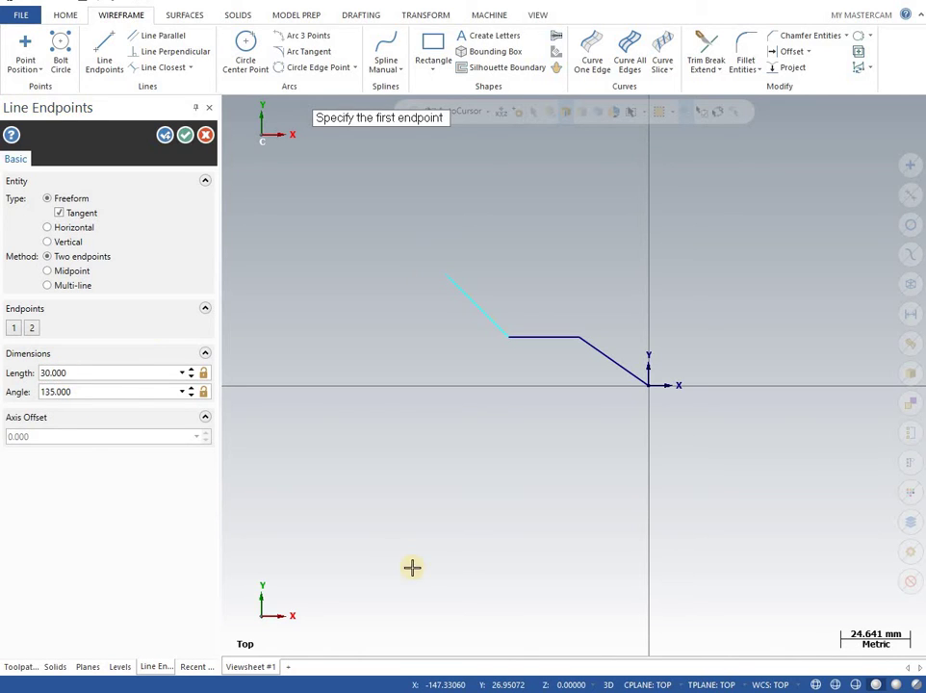
- Draw a horizontal line 15 mm long at 180° from the upper end of the 135° line
click(448, 280)
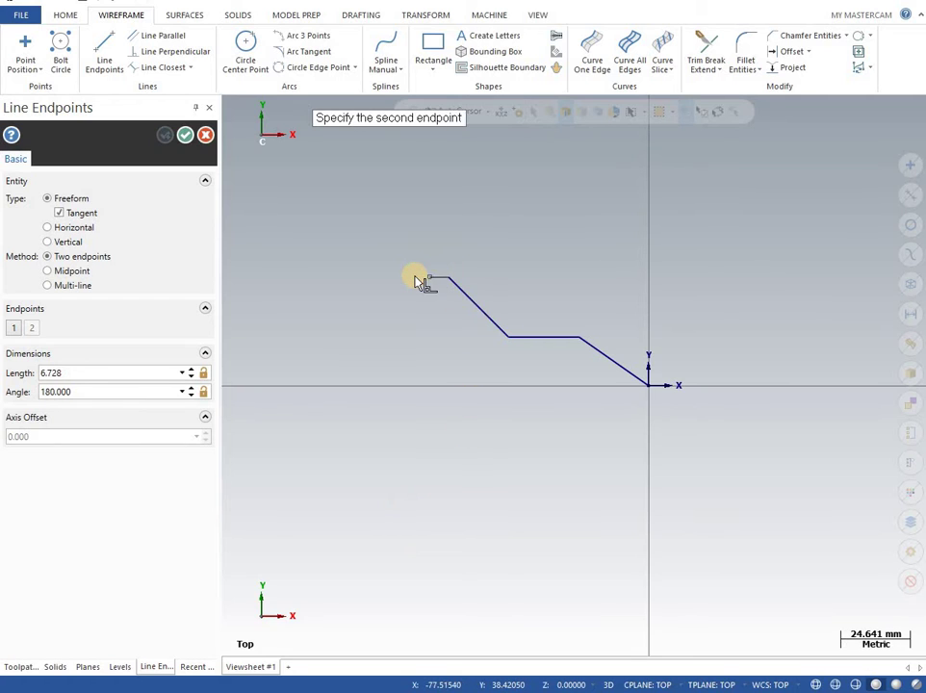
click(404, 281)
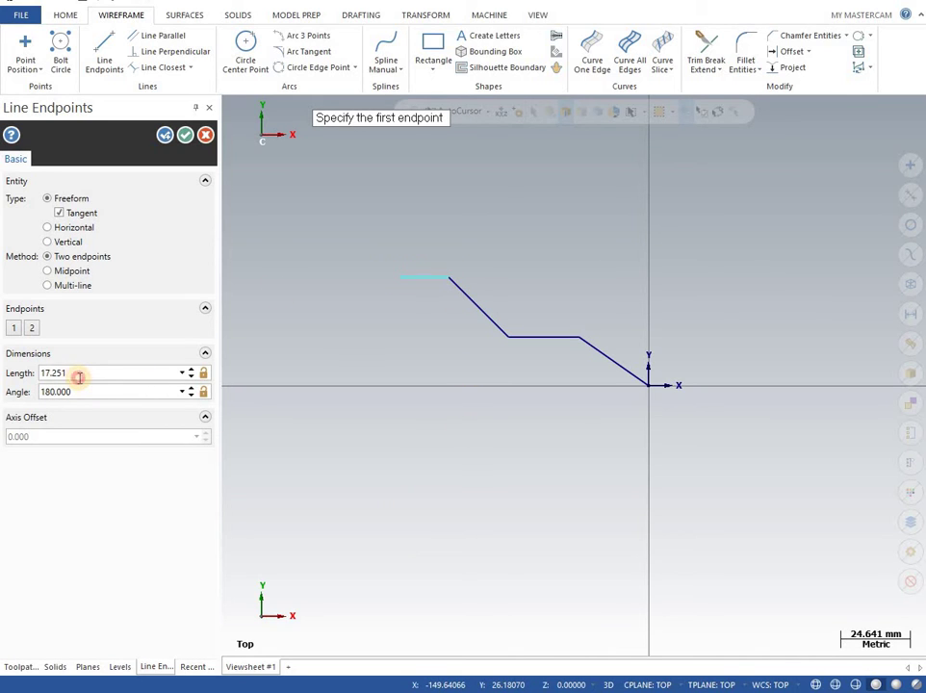
text(15)
key(Return)
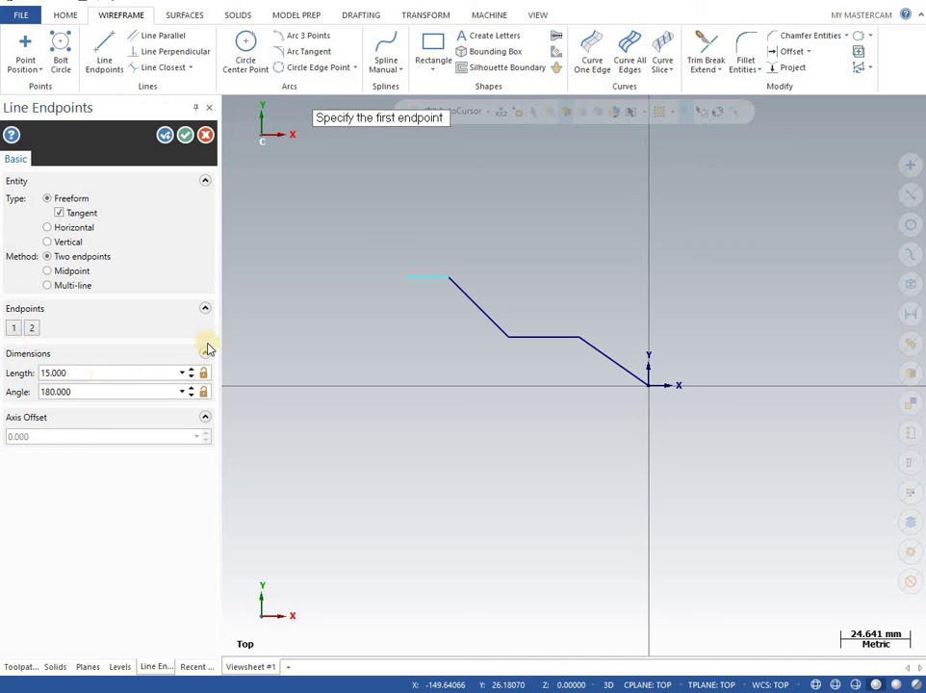
- Draw a square groove 5 mm deep and 5 mm wide at the end of the 15 mm line, using three connected lines
click(411, 278)
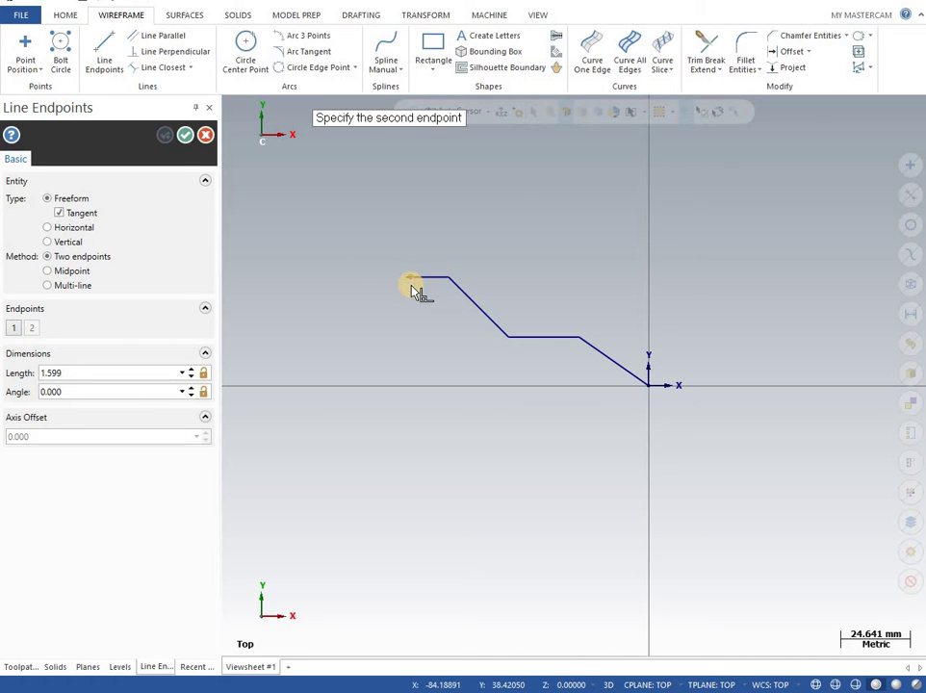
click(406, 302)
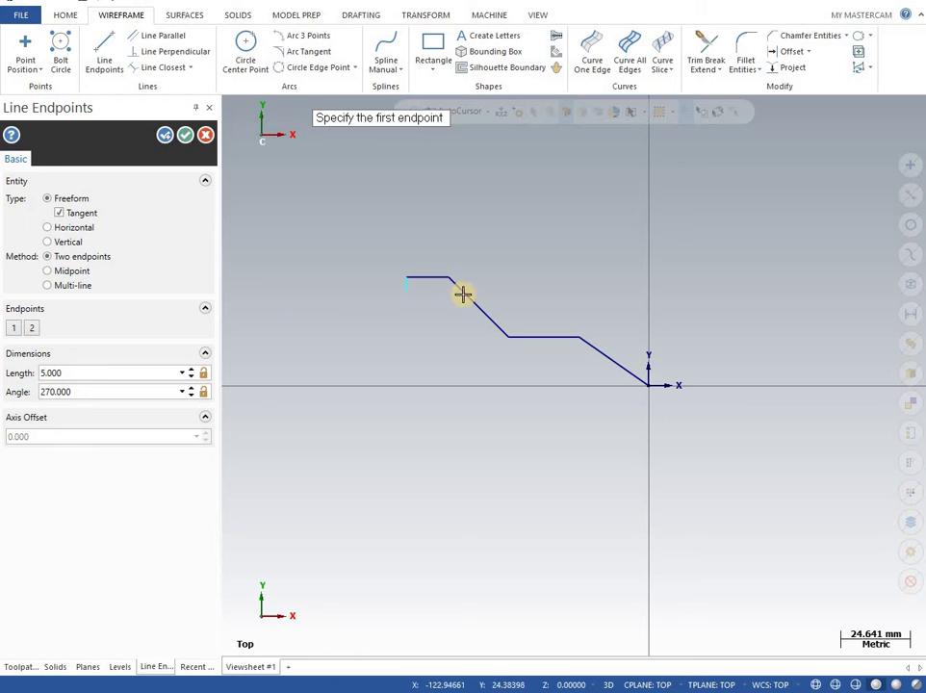
click(407, 291)
click(390, 291)
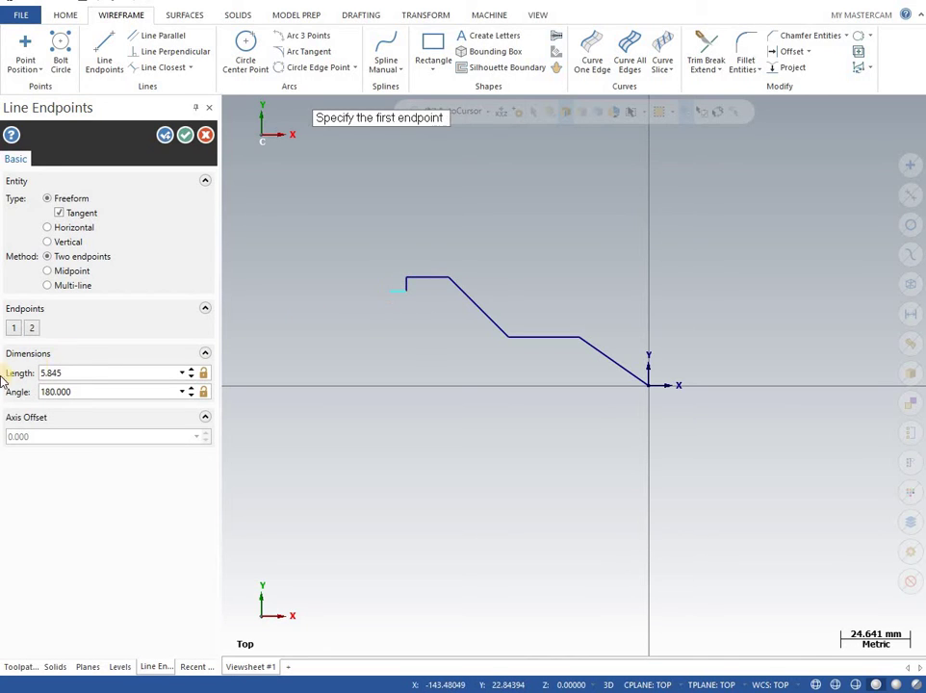
double_click(83, 372)
text(5)
click(389, 292)
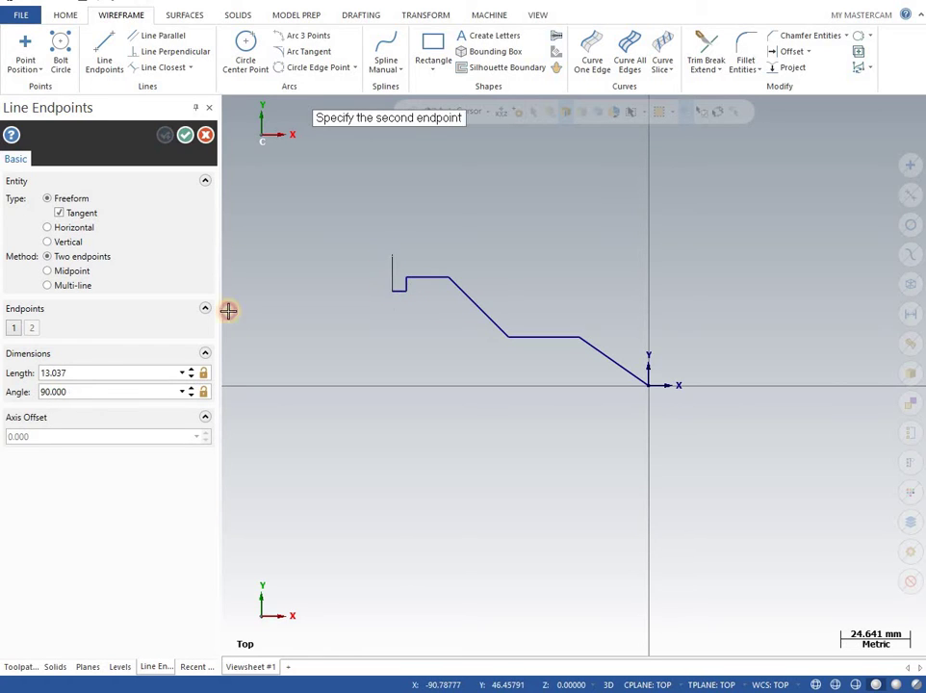
key(Return)
key(Return)
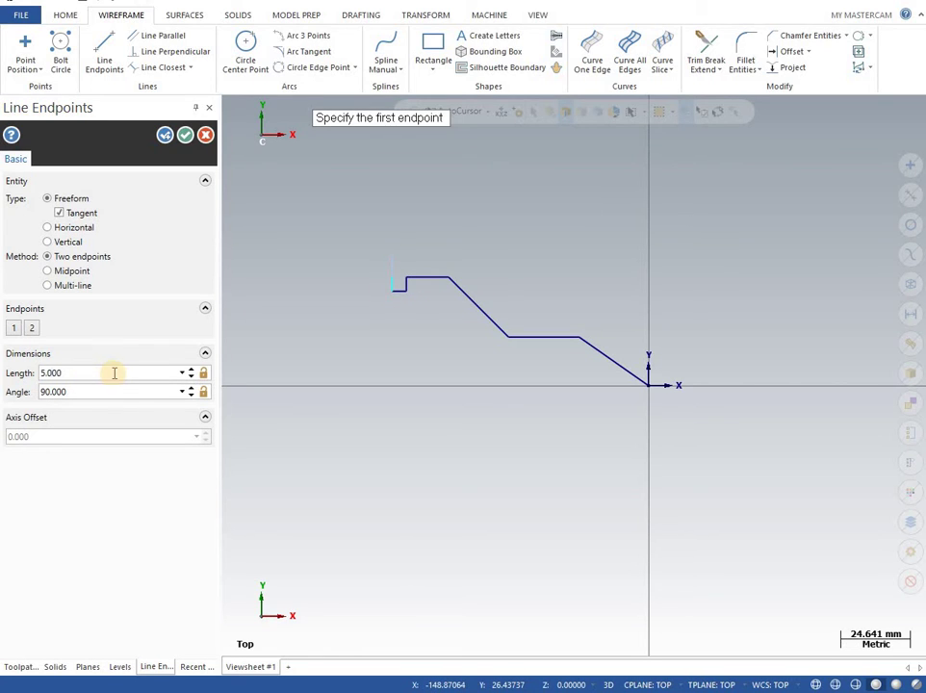
- Draw a horizontal line 20 mm long at 180° from the upper outer corner of the groove
click(394, 278)
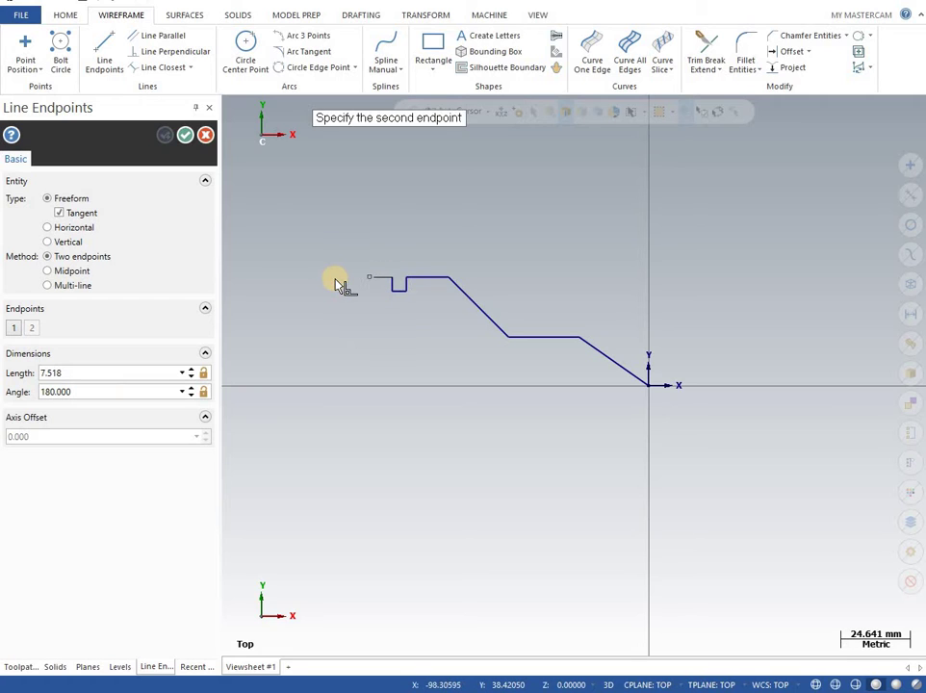
click(332, 277)
click(71, 373)
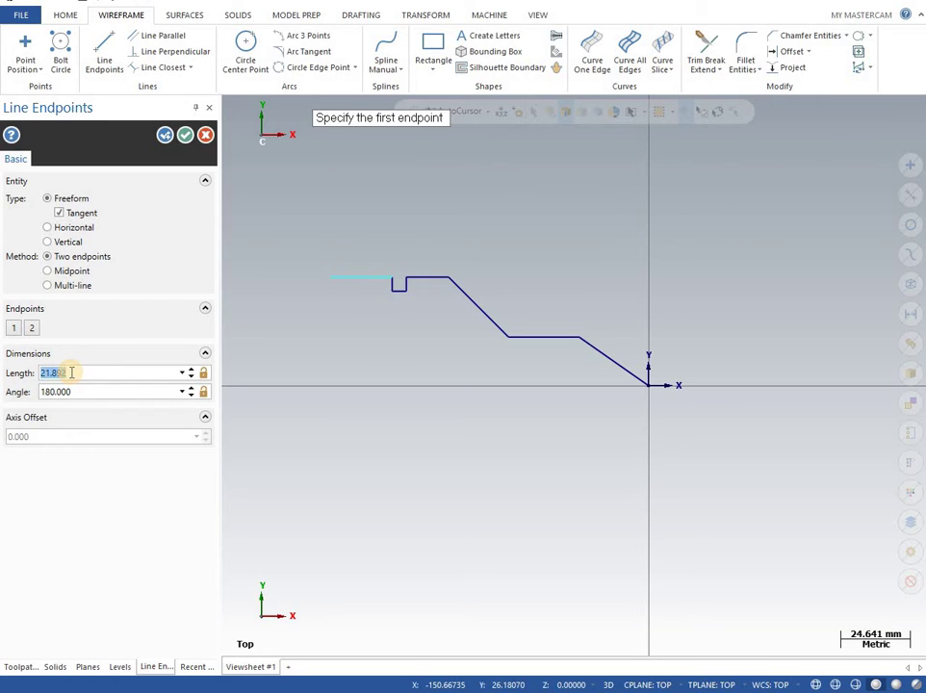
text(20)
key(Return)
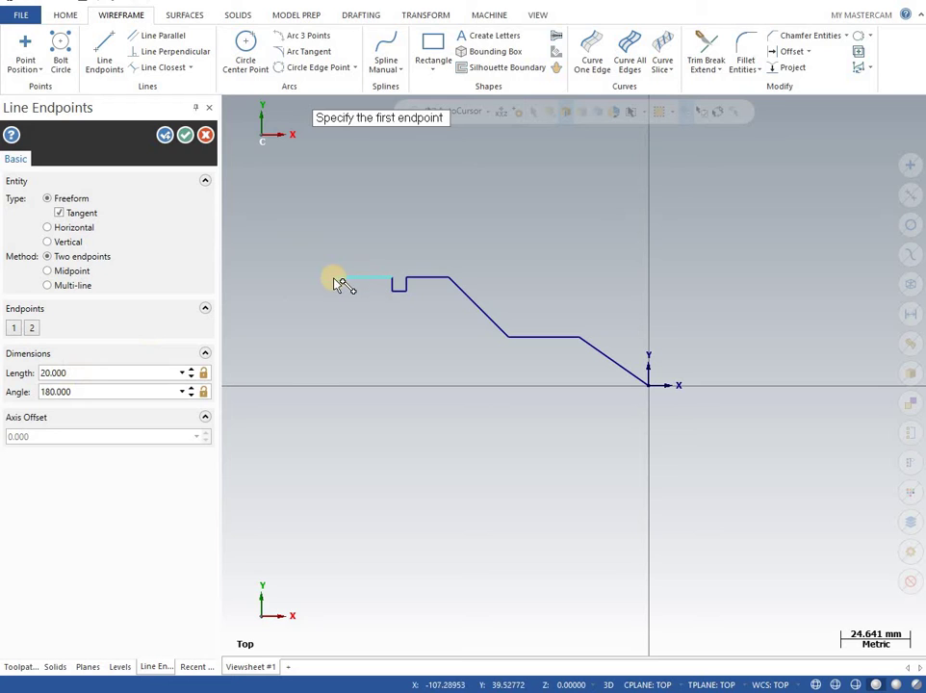
- Draw a vertical line about 47 mm down past the X axis and a horizontal baseline from the origin to just beyond it
click(336, 406)
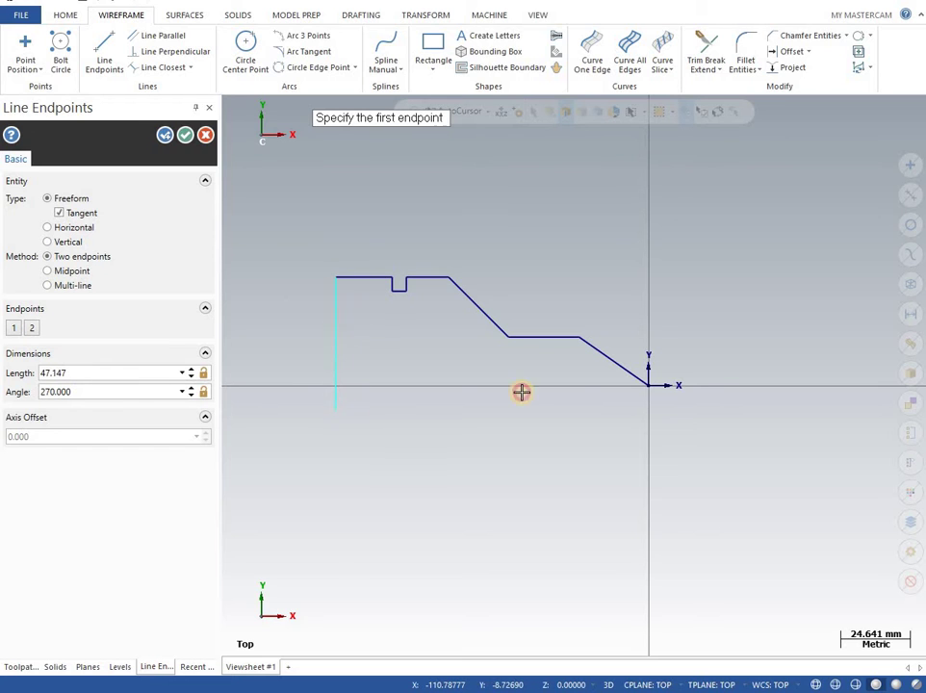
click(642, 387)
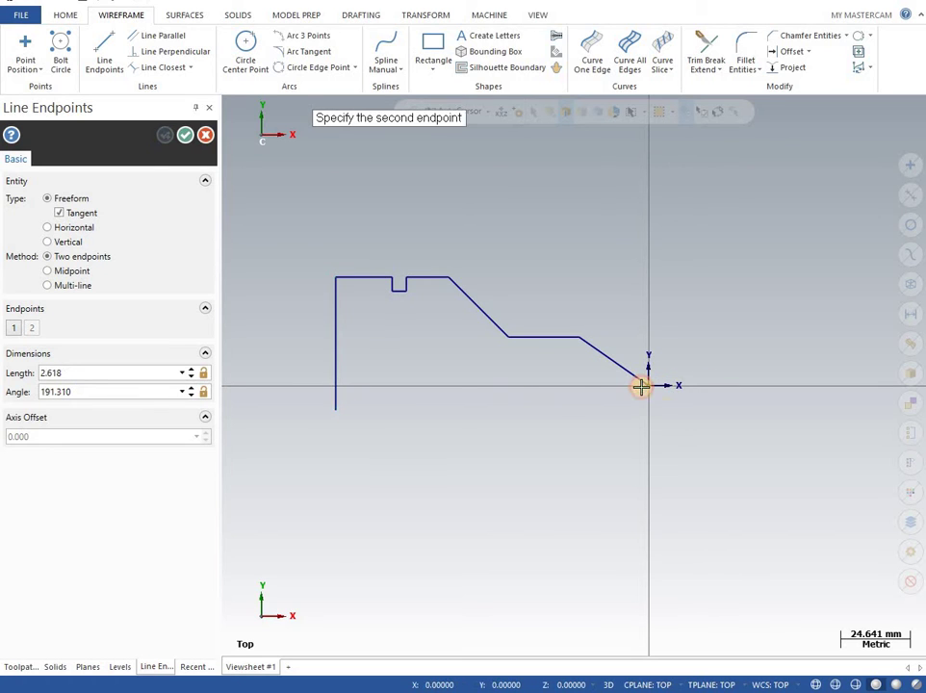
click(316, 386)
click(184, 135)
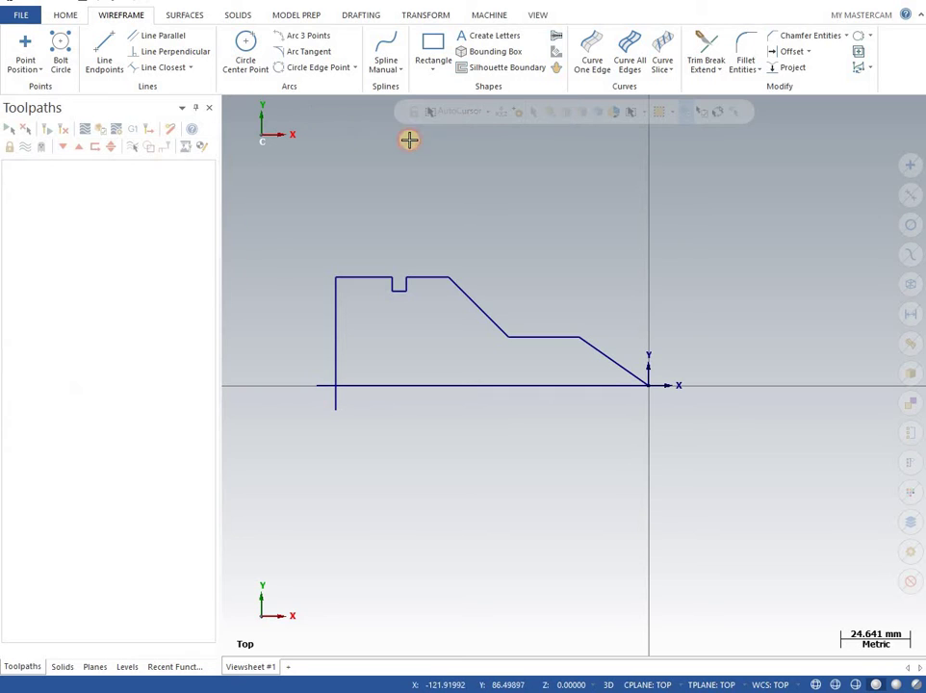
- Trim the overhanging ends of the vertical line and the baseline at their intersection with the Divide/delete method
click(704, 42)
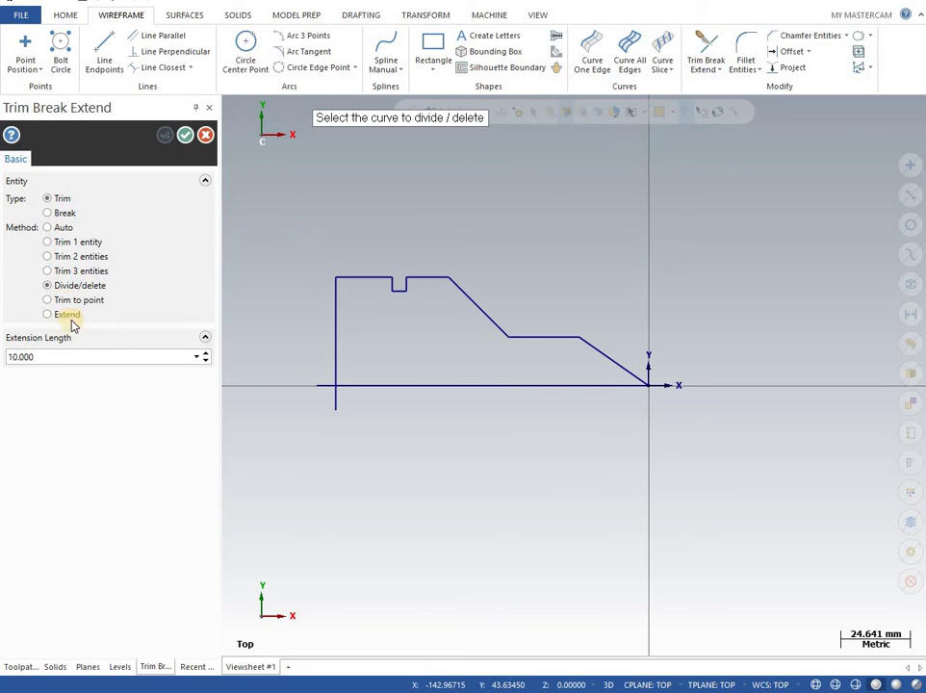
click(343, 395)
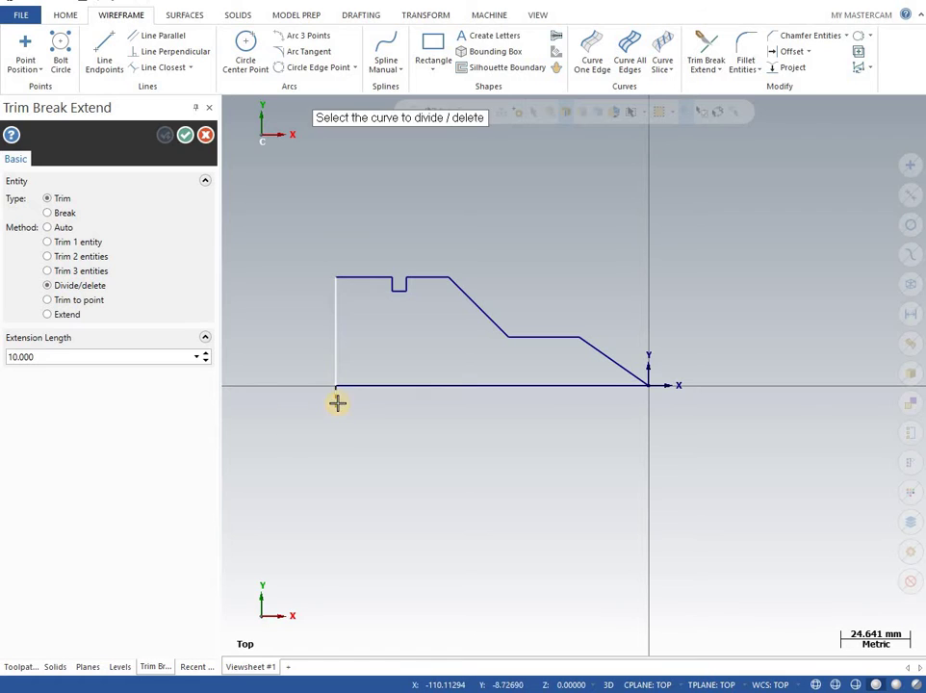
click(337, 403)
click(186, 135)
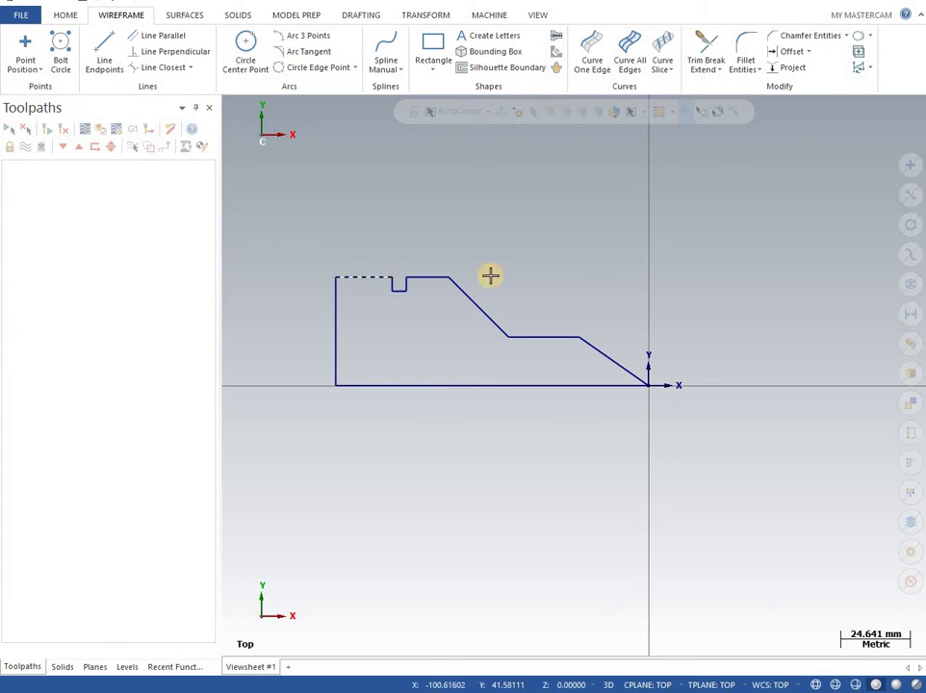
- Fillet the corner between the 15 mm top line and the 135° slope with a 10 mm radius
middle_drag(525, 277, 574, 258)
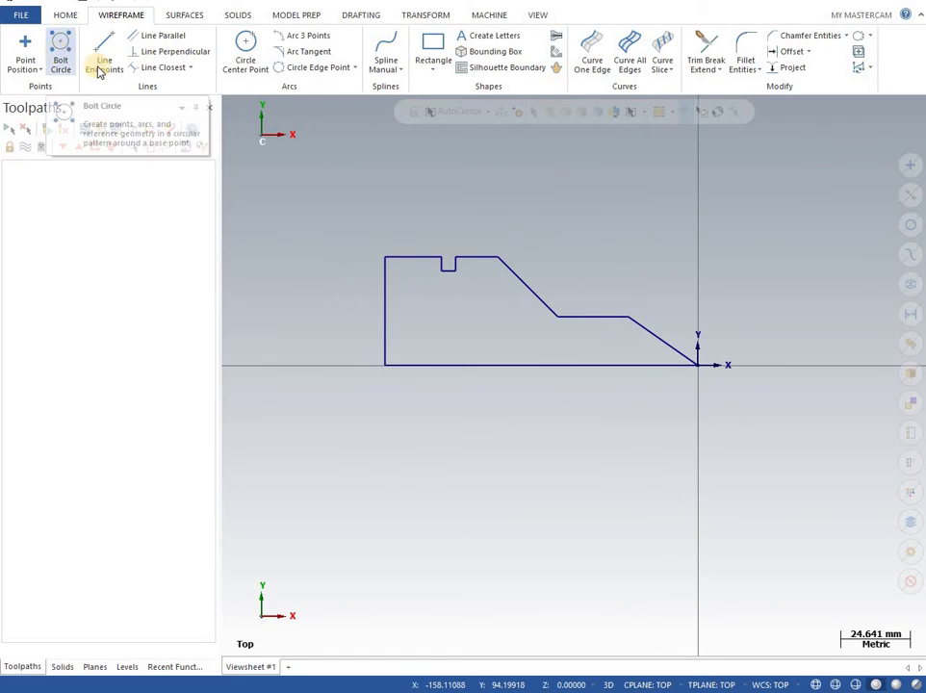
click(537, 14)
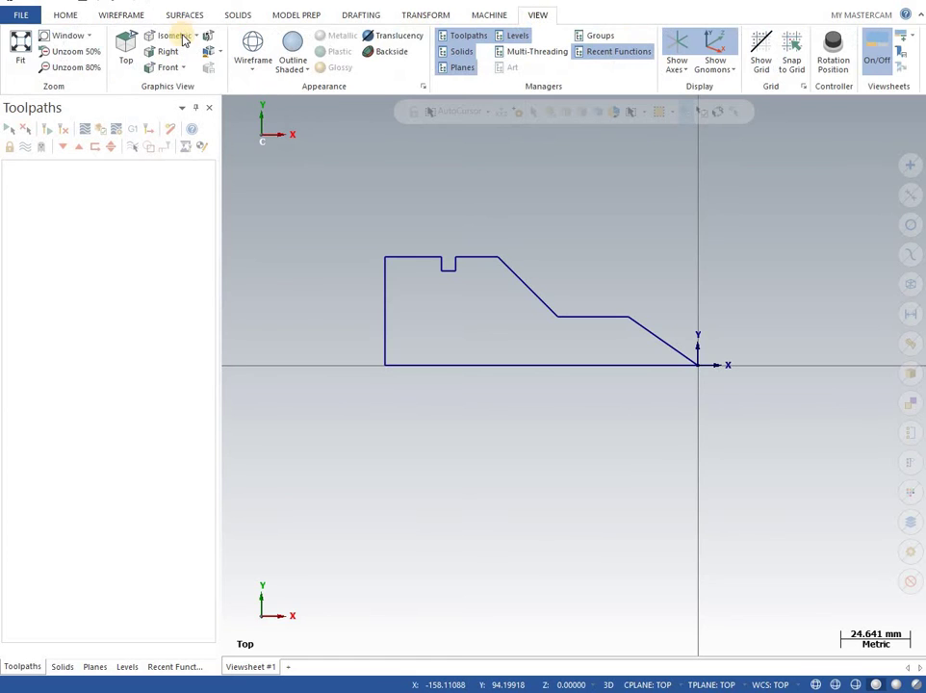
click(23, 49)
click(23, 48)
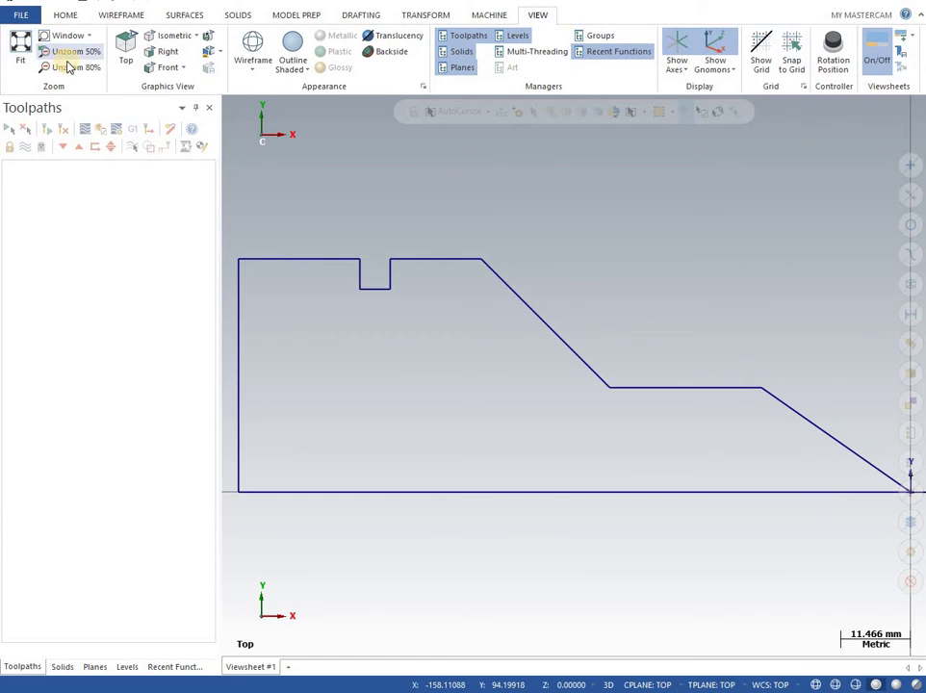
click(70, 66)
click(120, 15)
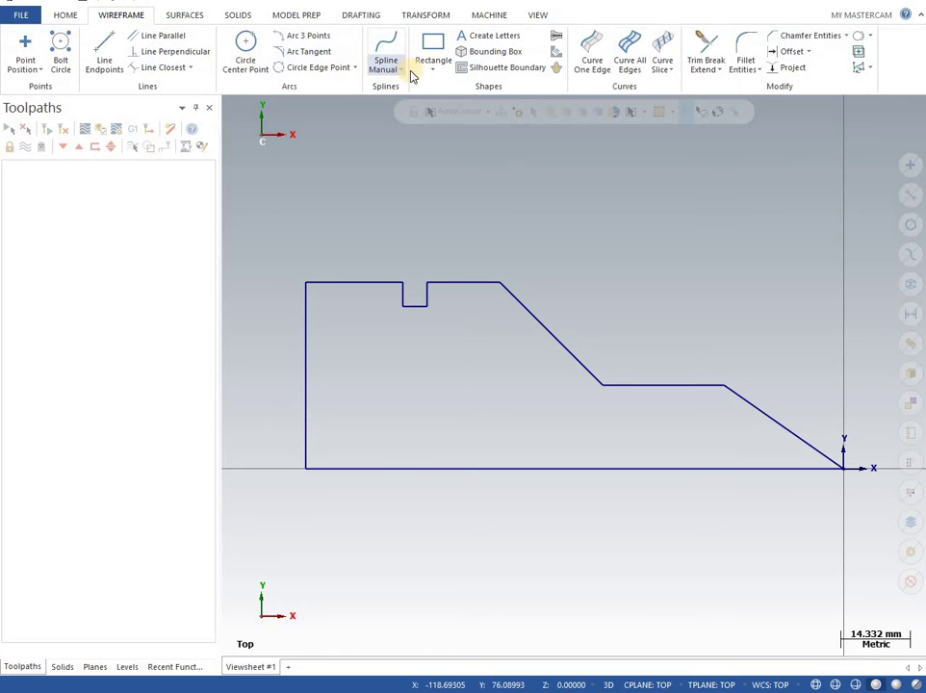
click(751, 48)
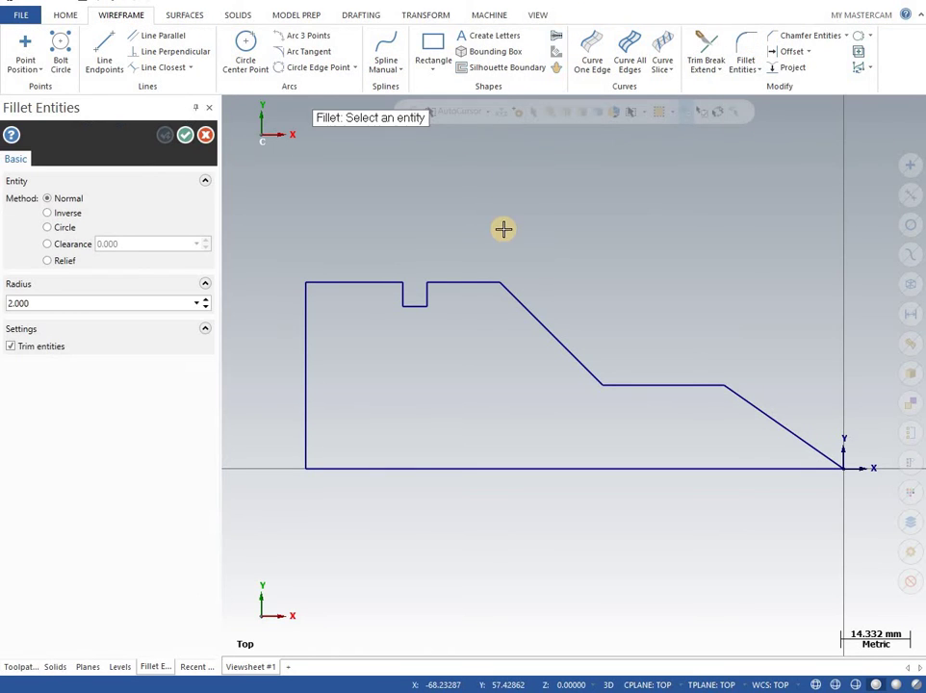
click(479, 291)
click(507, 295)
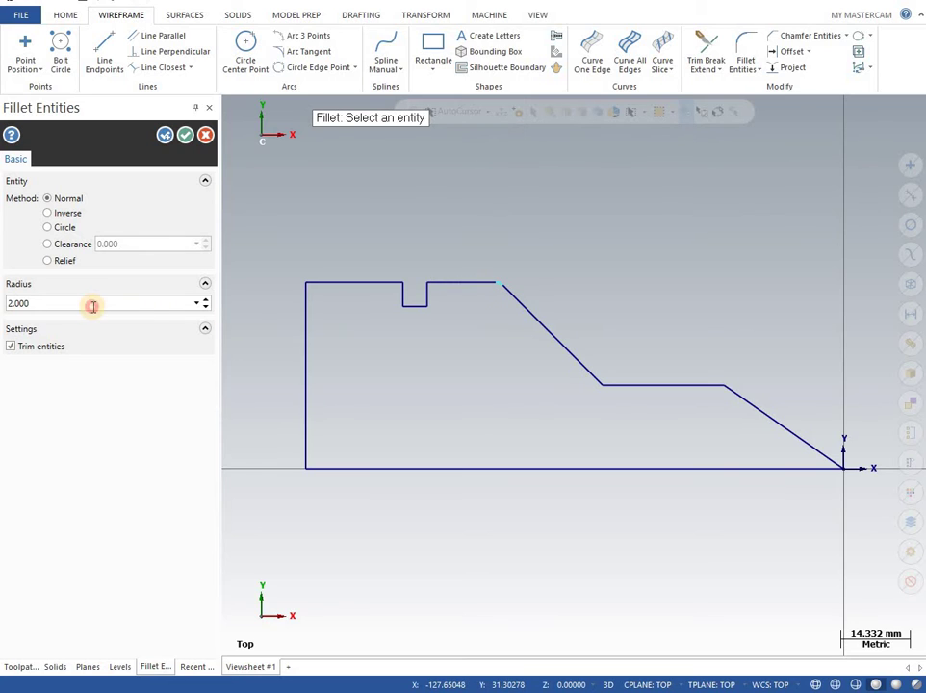
text(10.0)
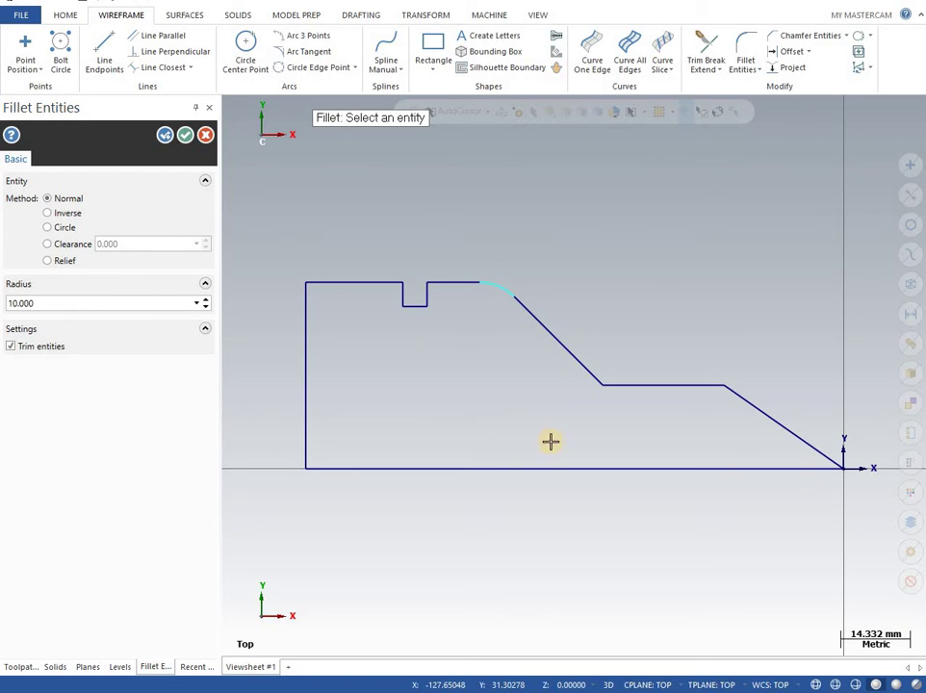
- Fillet both ends of the middle horizontal line, where it meets the two slopes, with a 10 mm radius
click(623, 387)
click(636, 386)
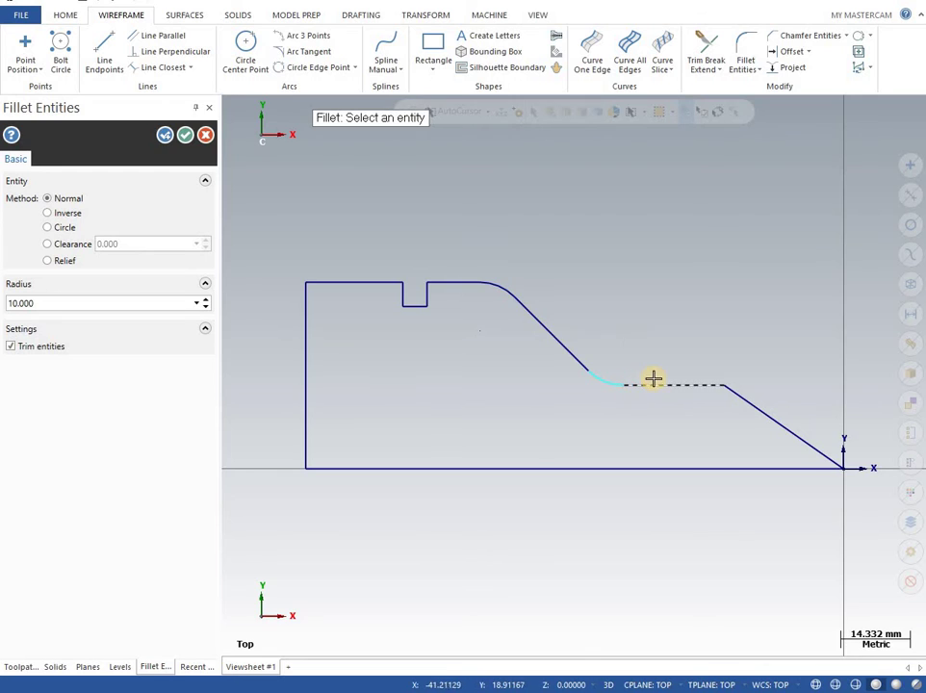
click(671, 383)
click(728, 397)
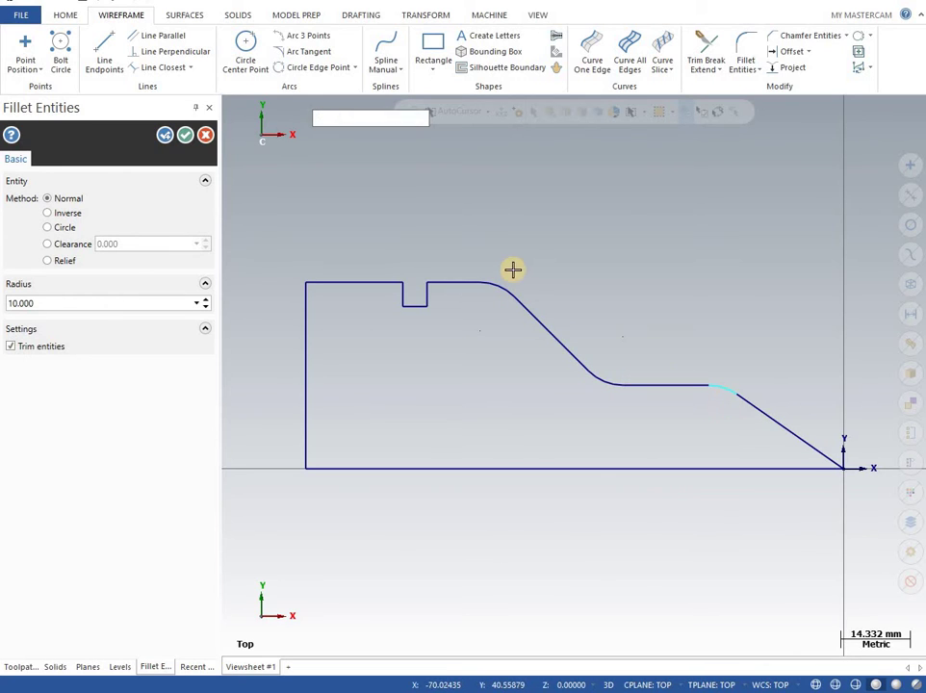
- Fillet the two upper and two lower corners of the groove with a 2 mm radius
click(165, 135)
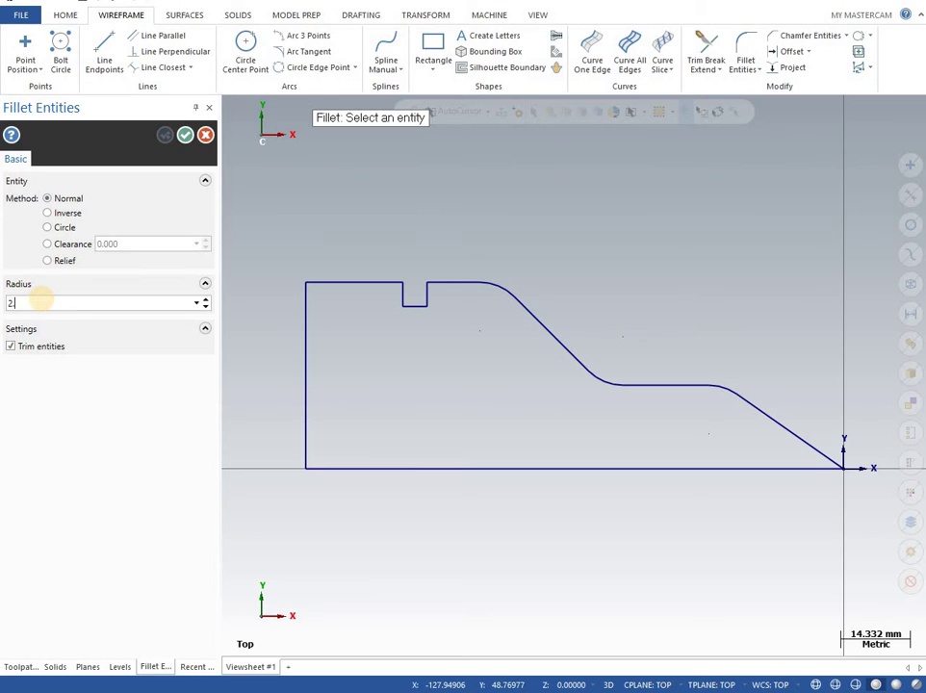
click(37, 303)
text(2)
key(Return)
click(352, 282)
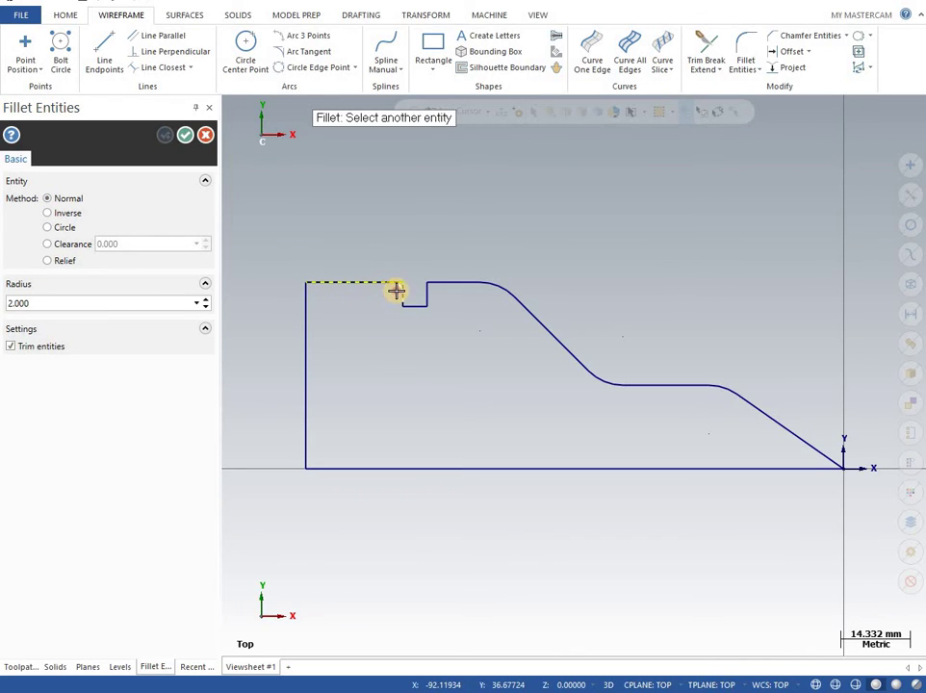
click(397, 291)
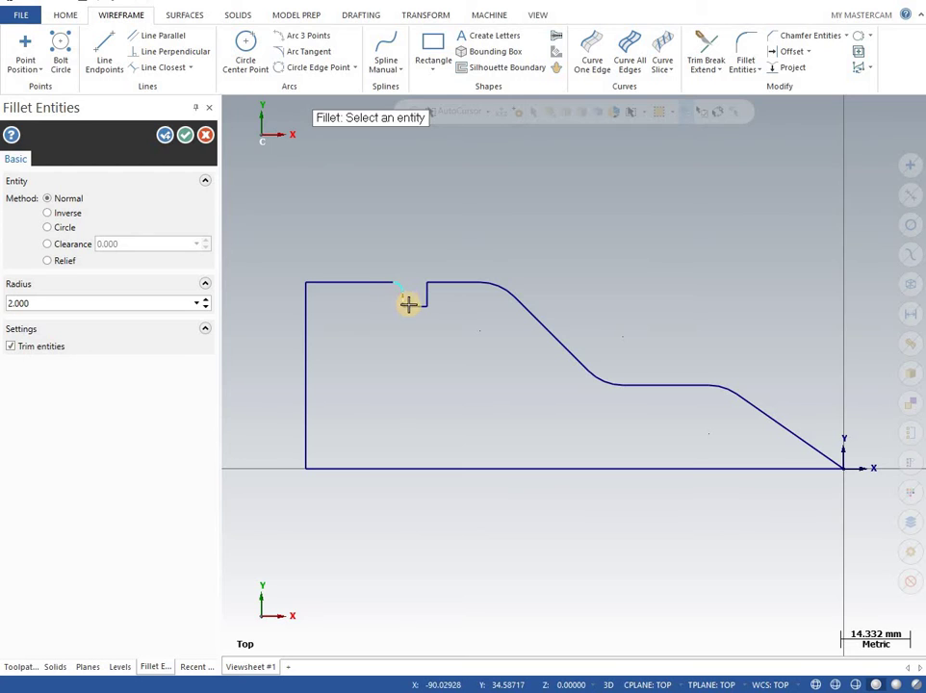
click(416, 306)
click(425, 304)
click(426, 297)
click(426, 290)
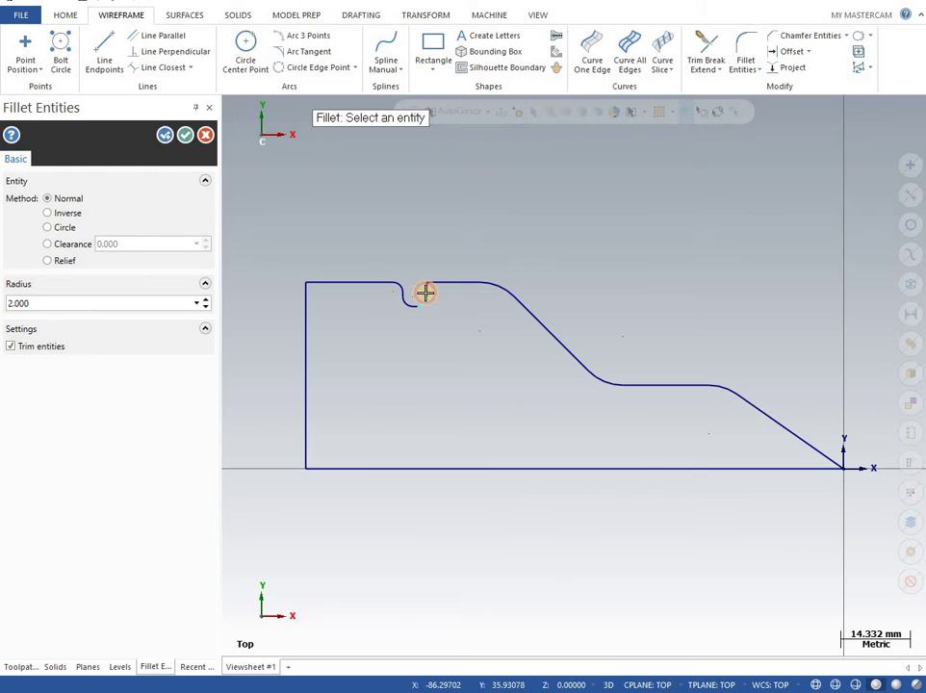
click(186, 138)
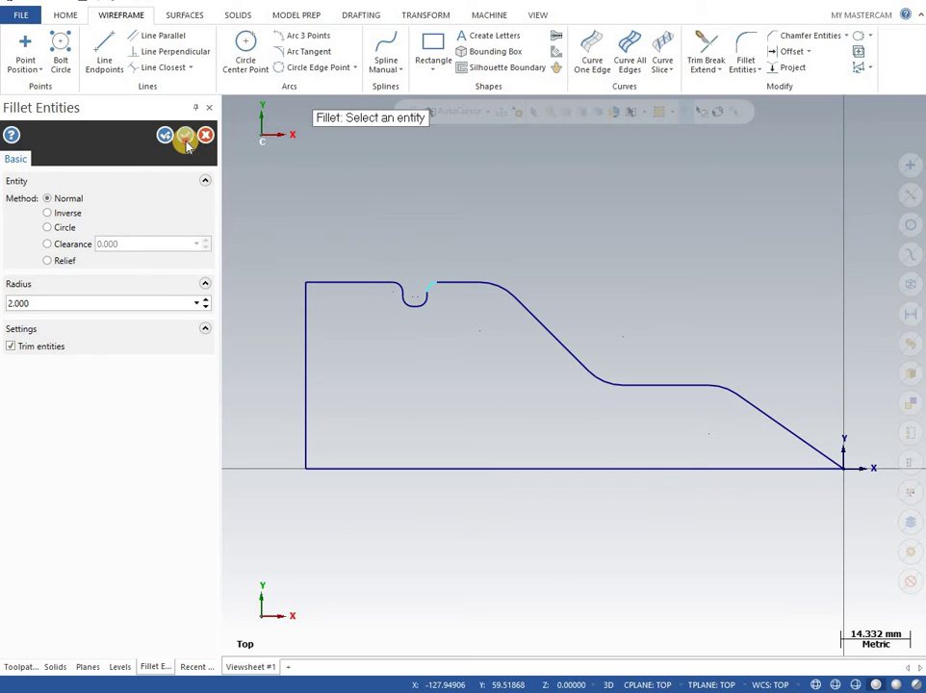
- Add the default metric lathe as the machine for the part
mouse_move(481, 239)
middle_down()
mouse_move(473, 240)
mouse_move(472, 185)
middle_up()
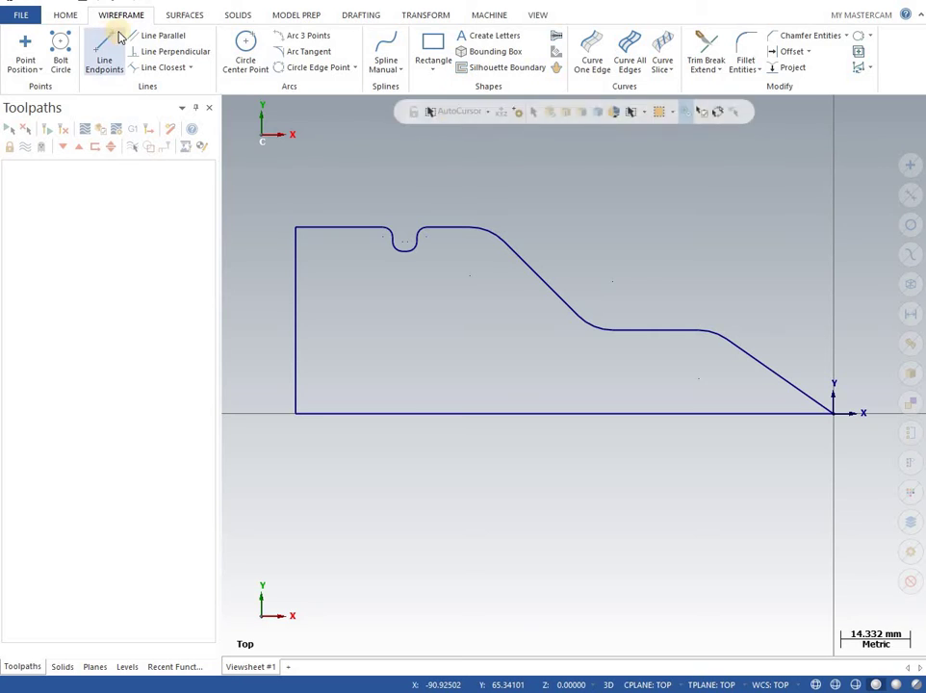
click(487, 17)
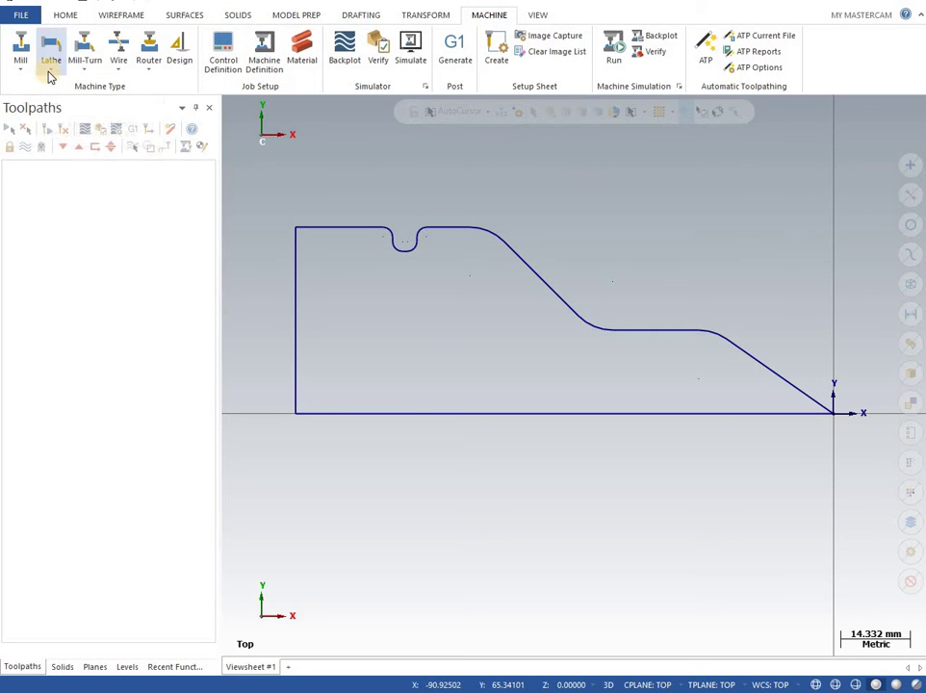
click(52, 68)
click(71, 89)
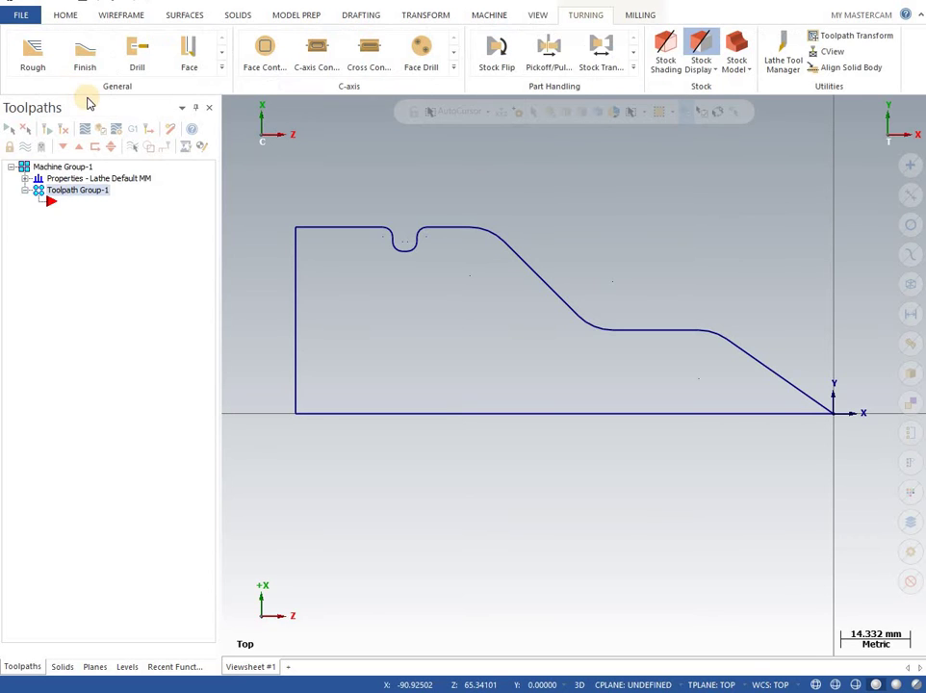
- Create a Rough turning toolpath on a partial chain from the taper at the origin to the far end of the top line, including the groove
click(32, 53)
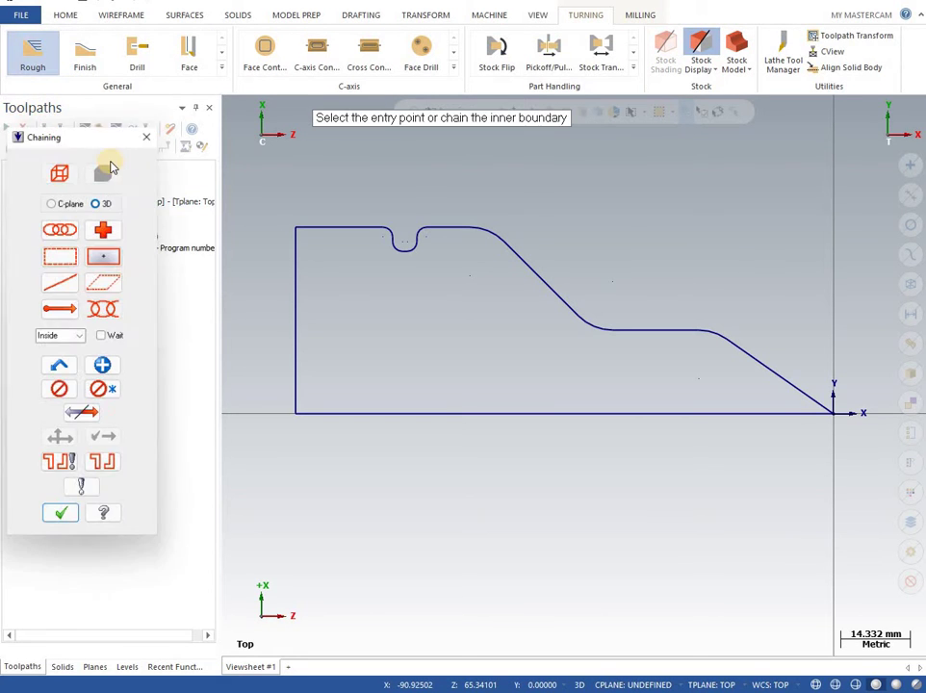
click(782, 376)
click(343, 227)
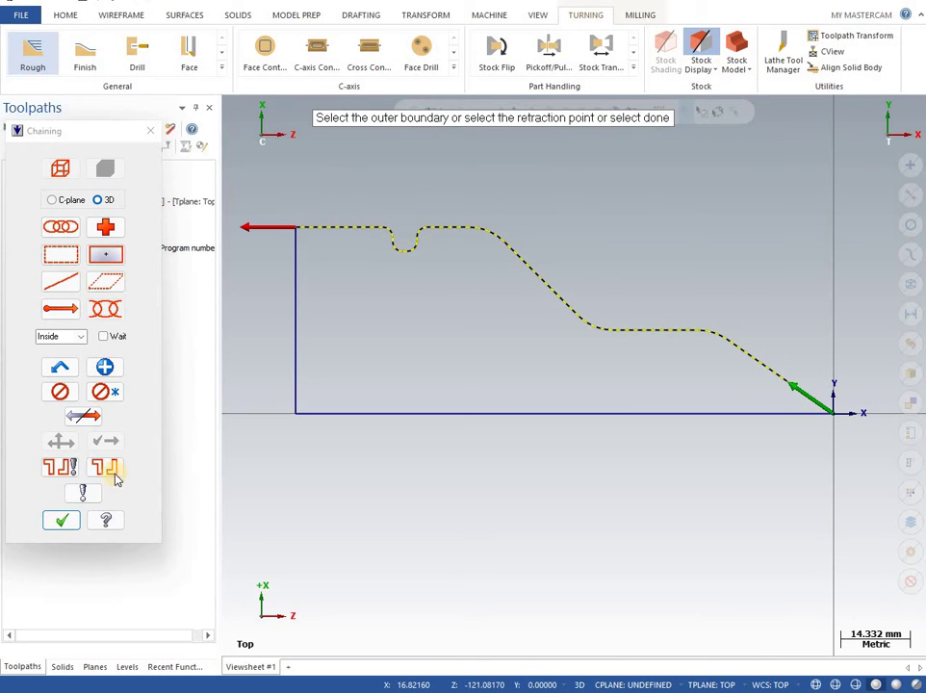
click(62, 520)
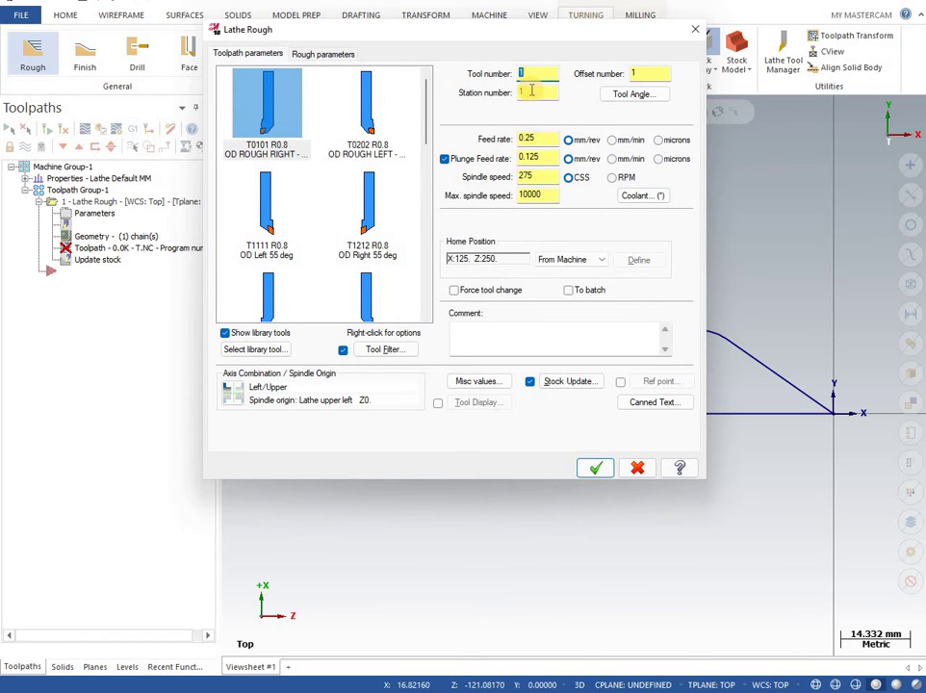
- Set the roughing feed rate to 1.5 mm/rev and the spindle speed to 2000 RPM
drag(544, 140, 494, 140)
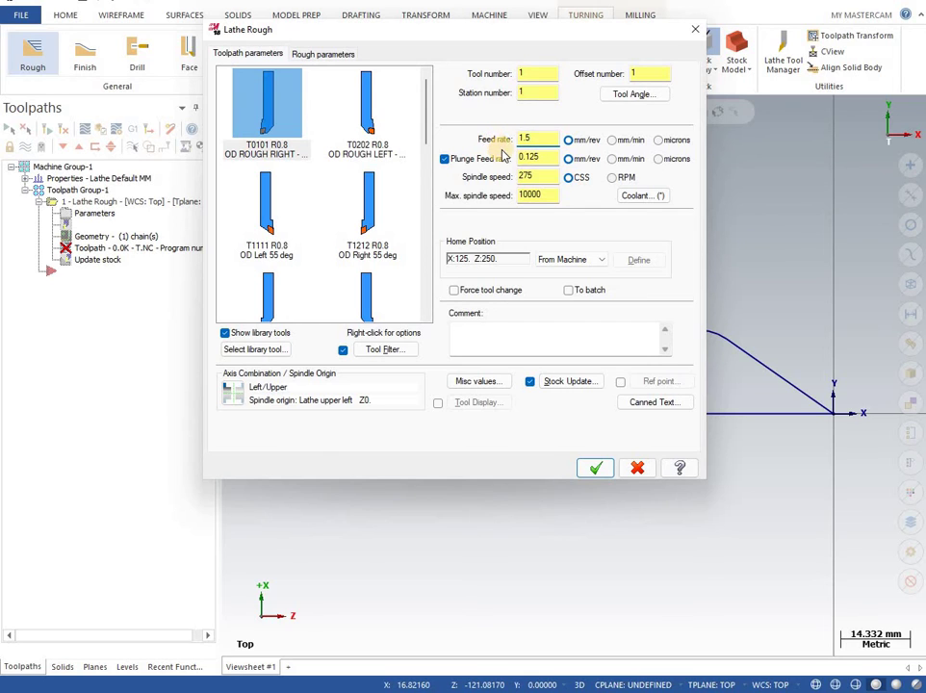
drag(544, 176, 480, 191)
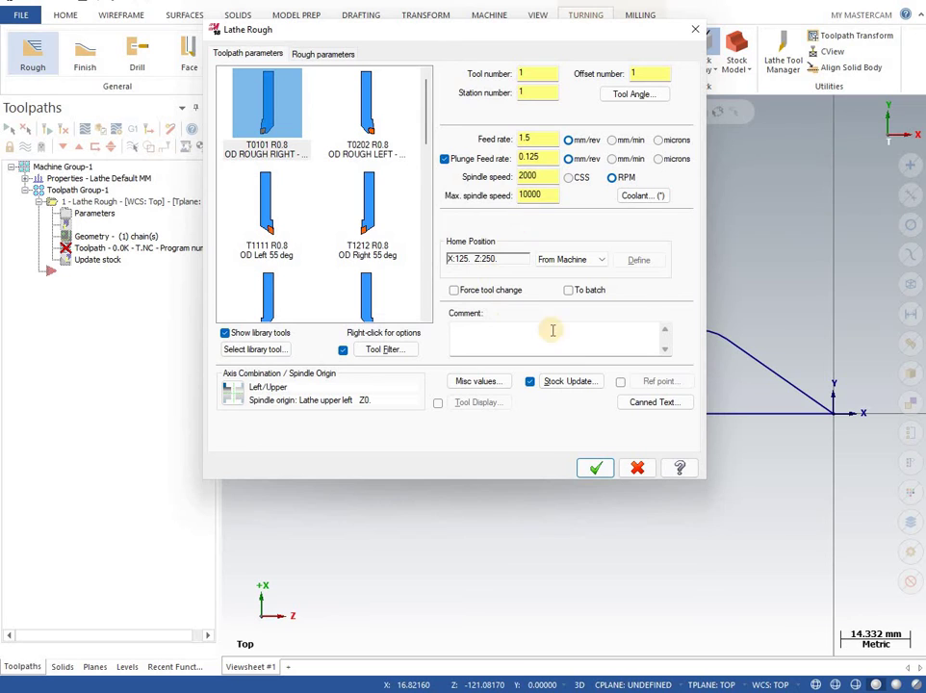
- Set the roughing stock to leave to 0.5 in both X and Z, and the entry amount to 3.0
click(321, 55)
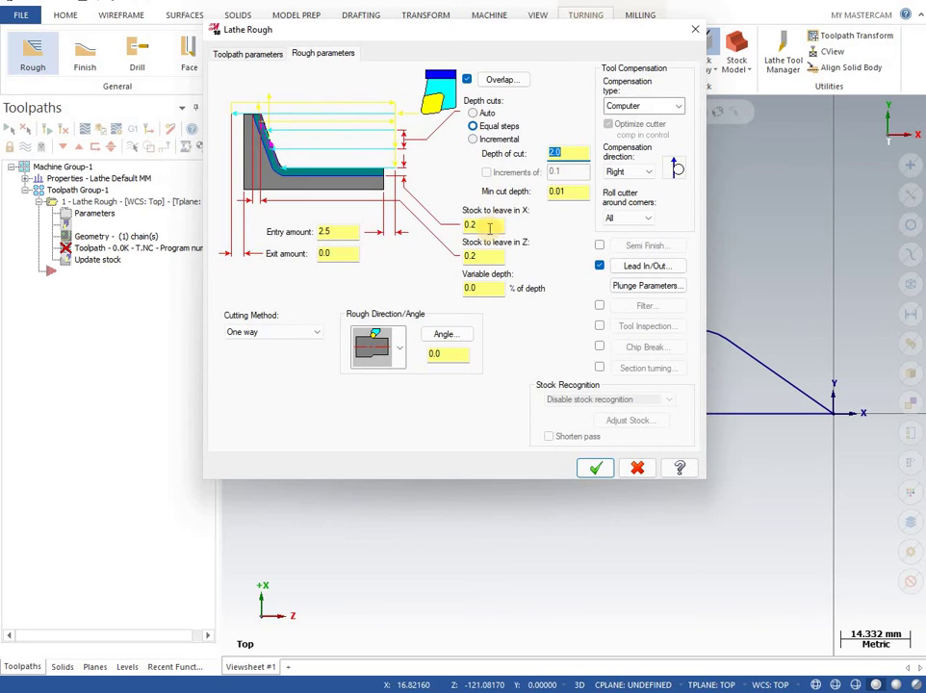
drag(491, 229, 414, 231)
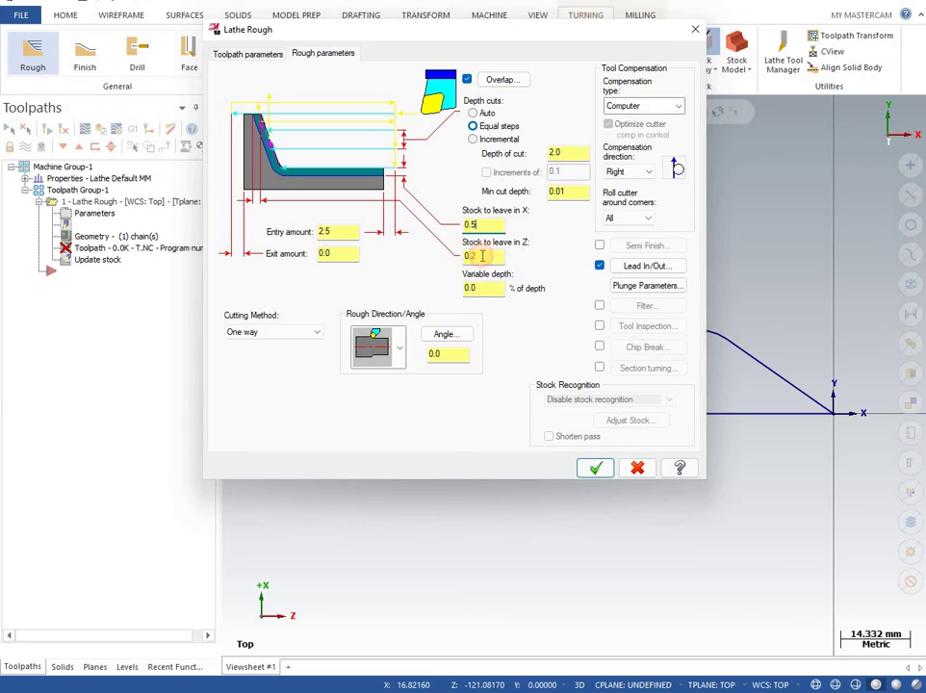
drag(482, 255, 433, 261)
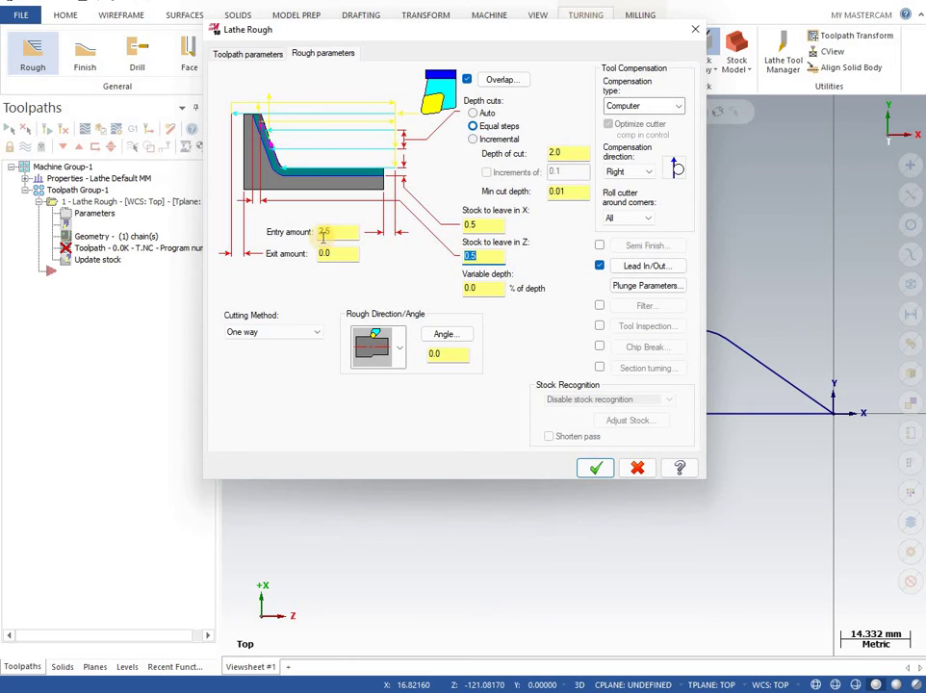
drag(326, 232, 299, 233)
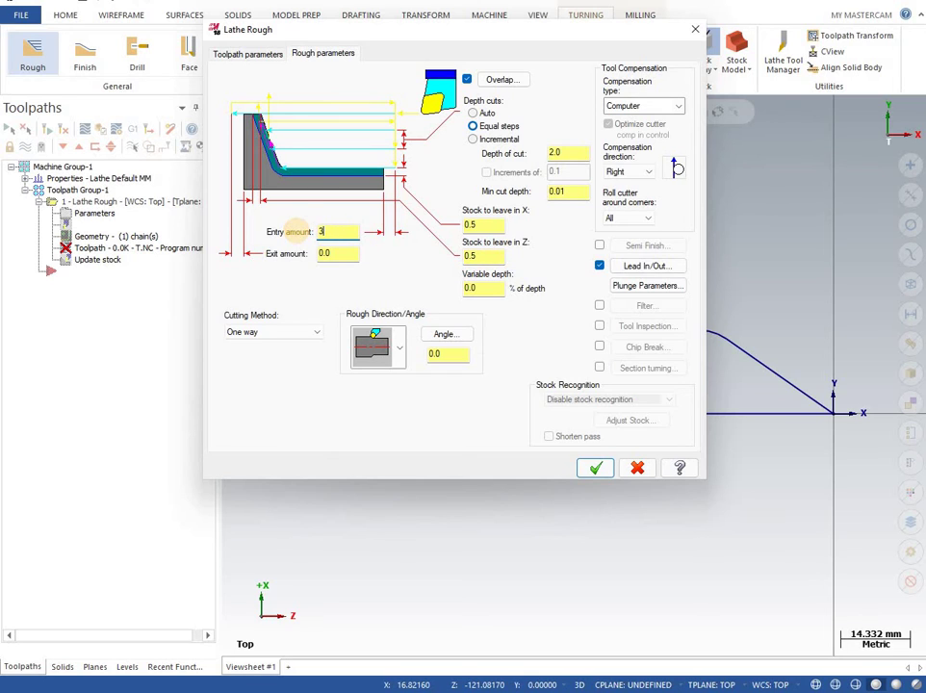
text(3.0)
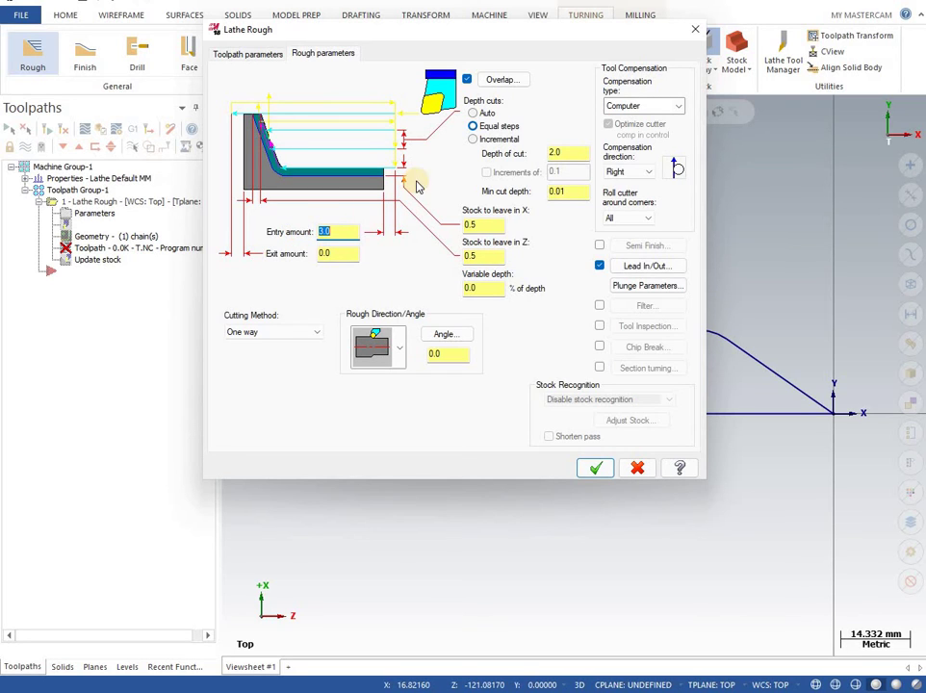
- Turn roughing tool compensation off, set depth of cut to 1.0 and minimum cut depth to 0.1, and generate the toolpath
click(640, 106)
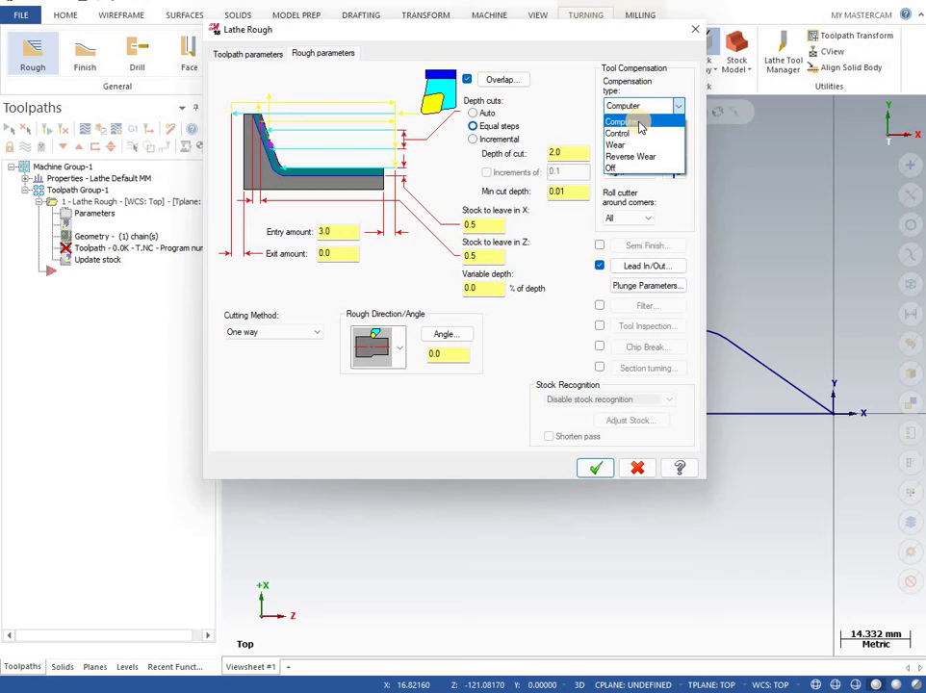
click(625, 168)
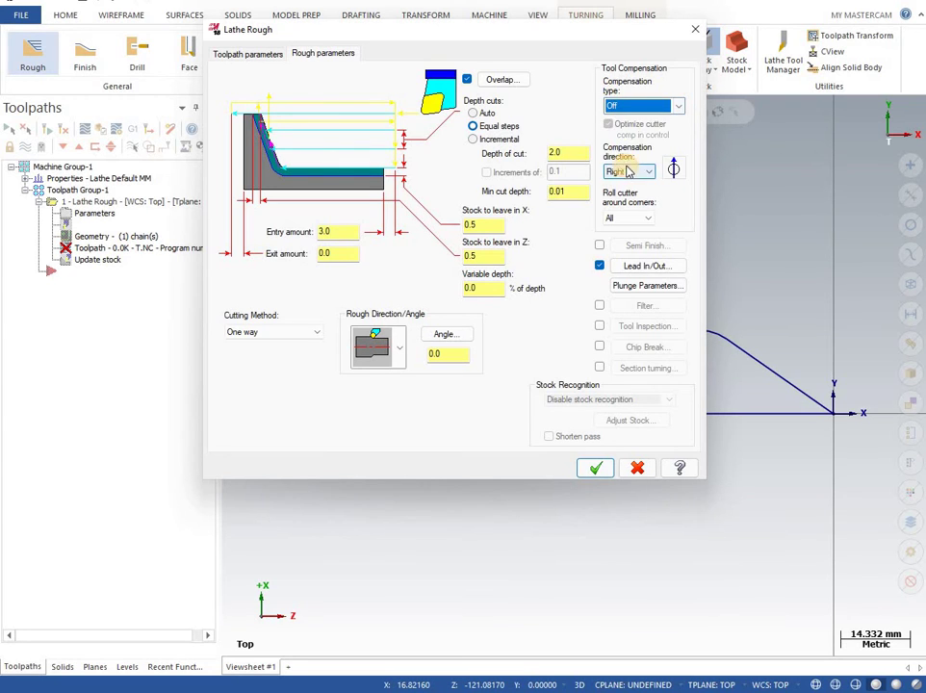
click(555, 154)
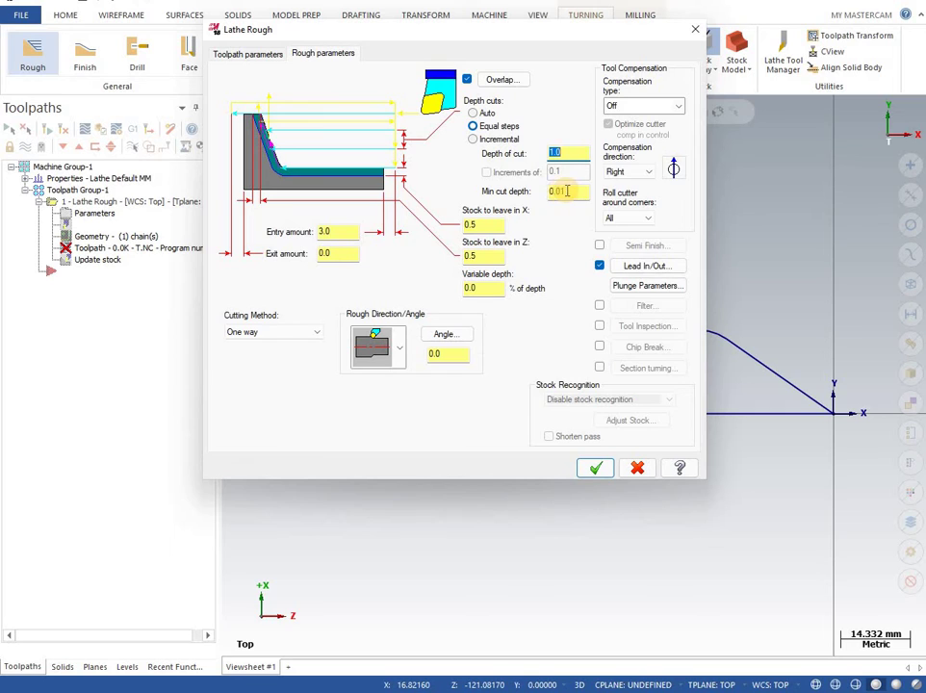
click(546, 194)
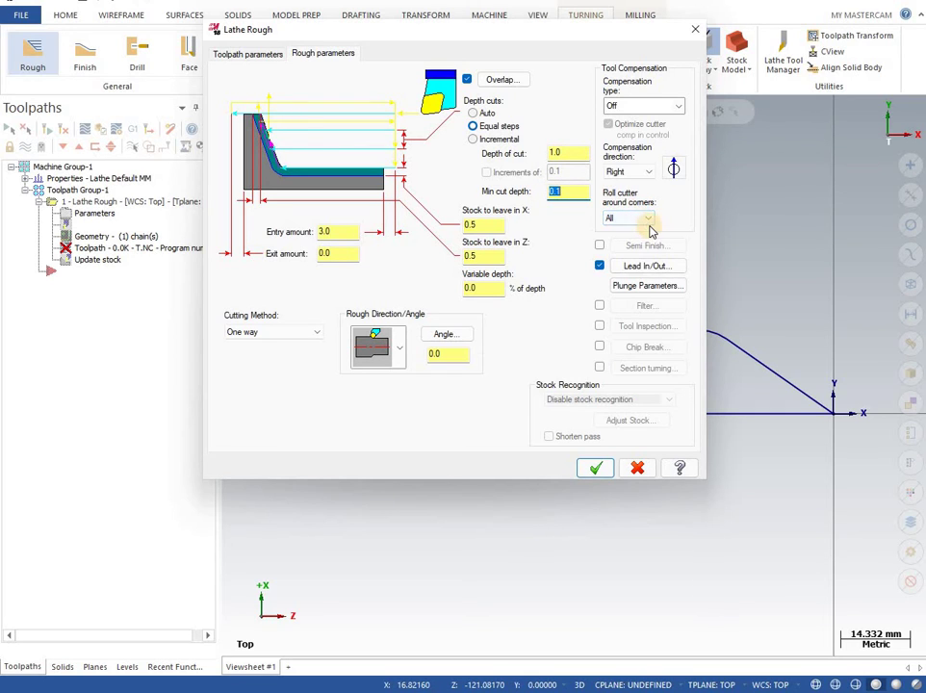
click(596, 468)
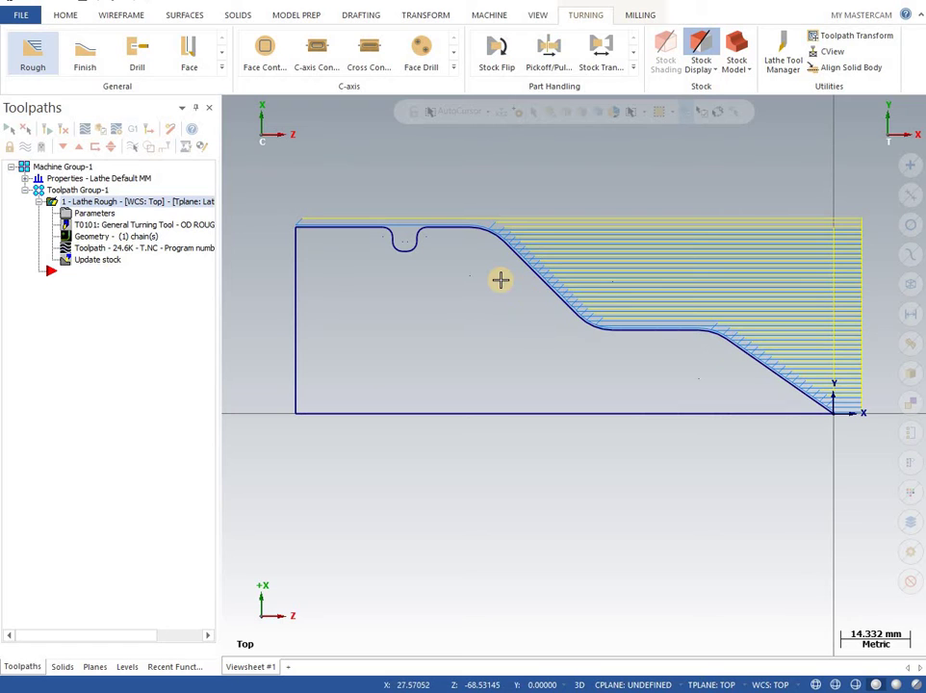
- Create a Finish turning toolpath on a partial chain from the taper at the origin to the far end of the top line
middle_drag(485, 275, 484, 275)
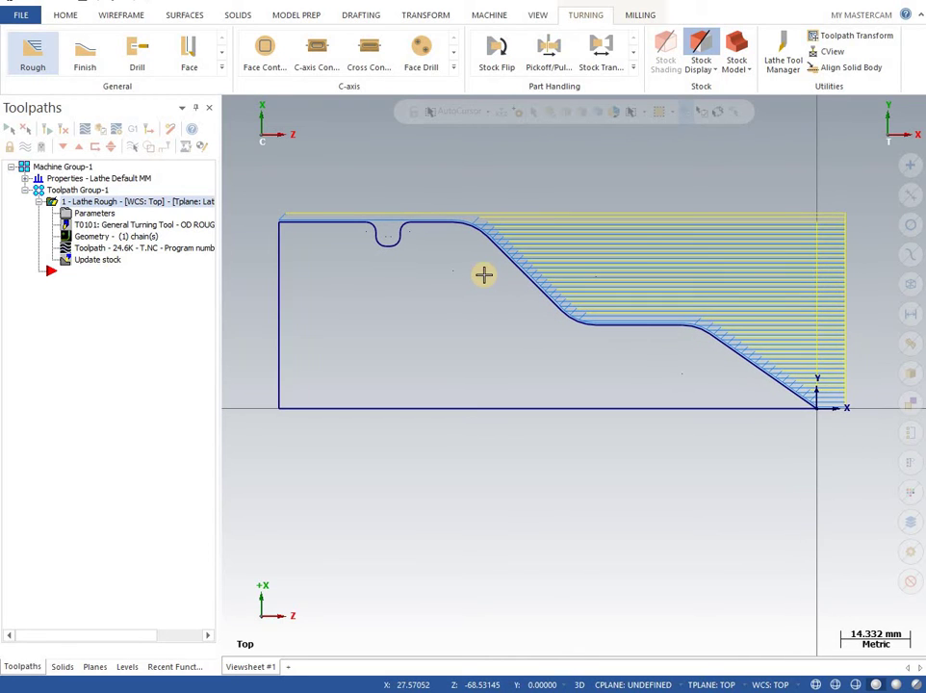
click(87, 58)
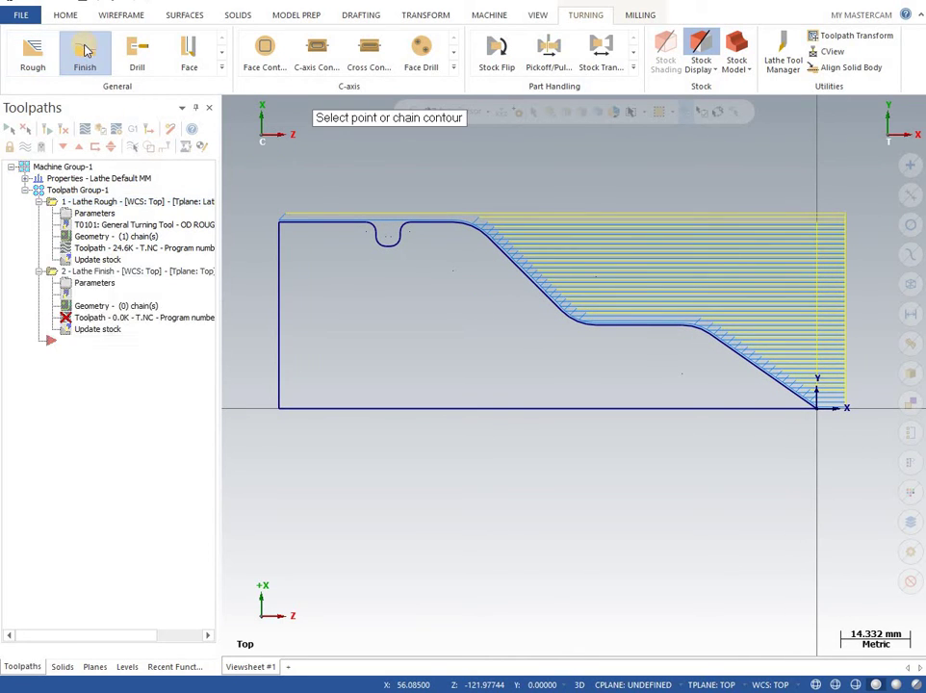
click(771, 370)
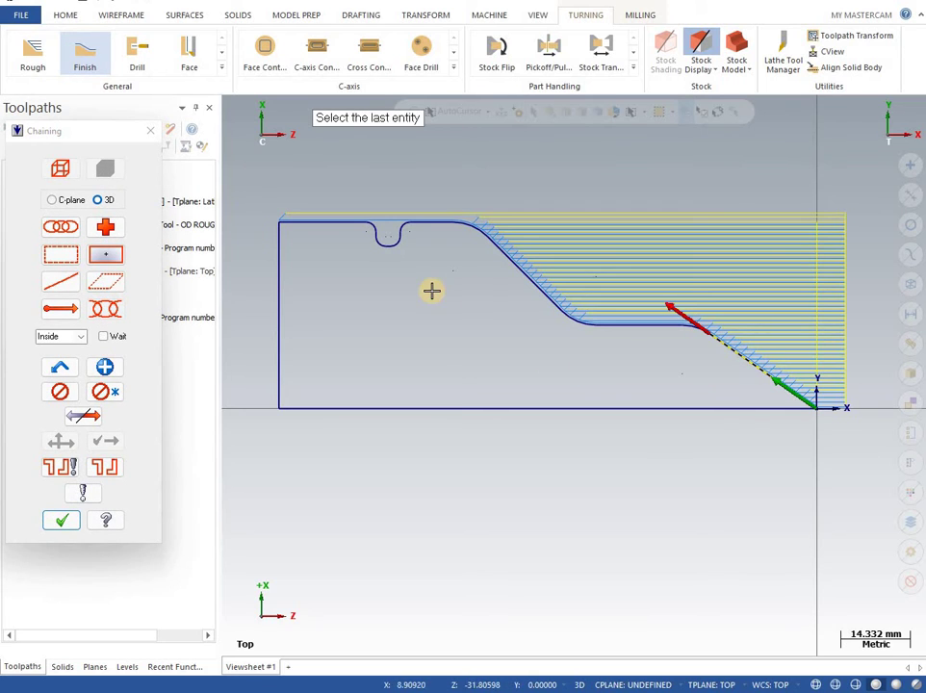
click(332, 227)
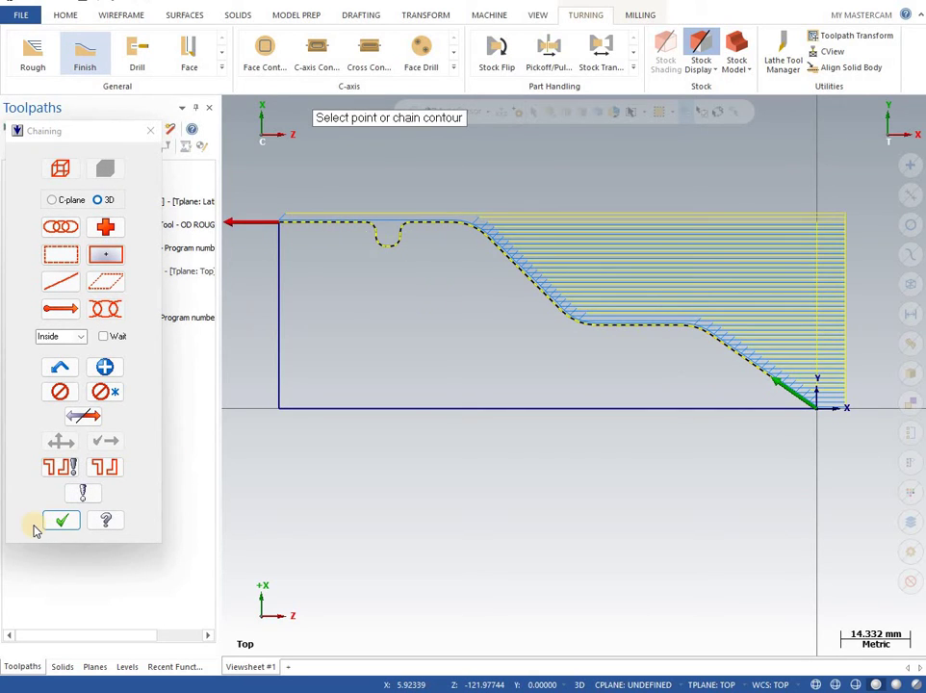
click(64, 521)
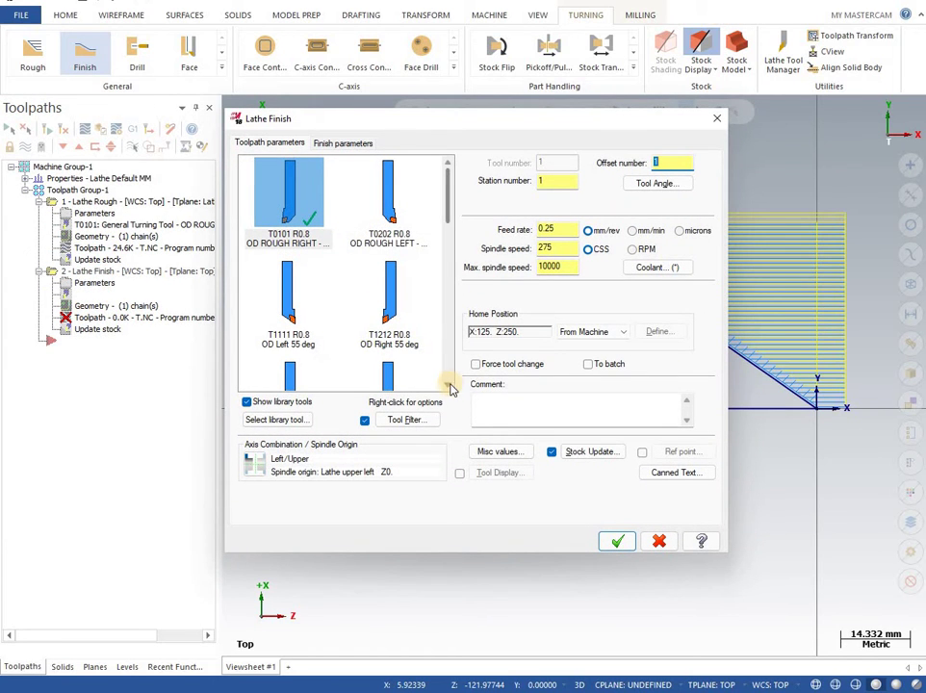
- Choose the T2121 R0.8 OD Finish Right 35 deg. tool for the finish toolpath
click(448, 386)
click(448, 386)
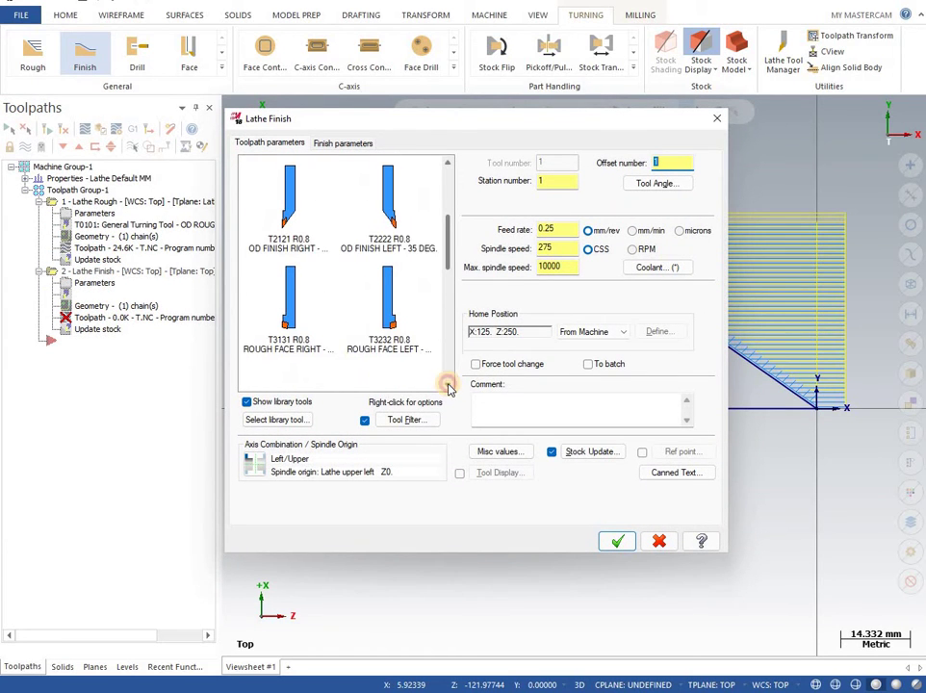
click(301, 218)
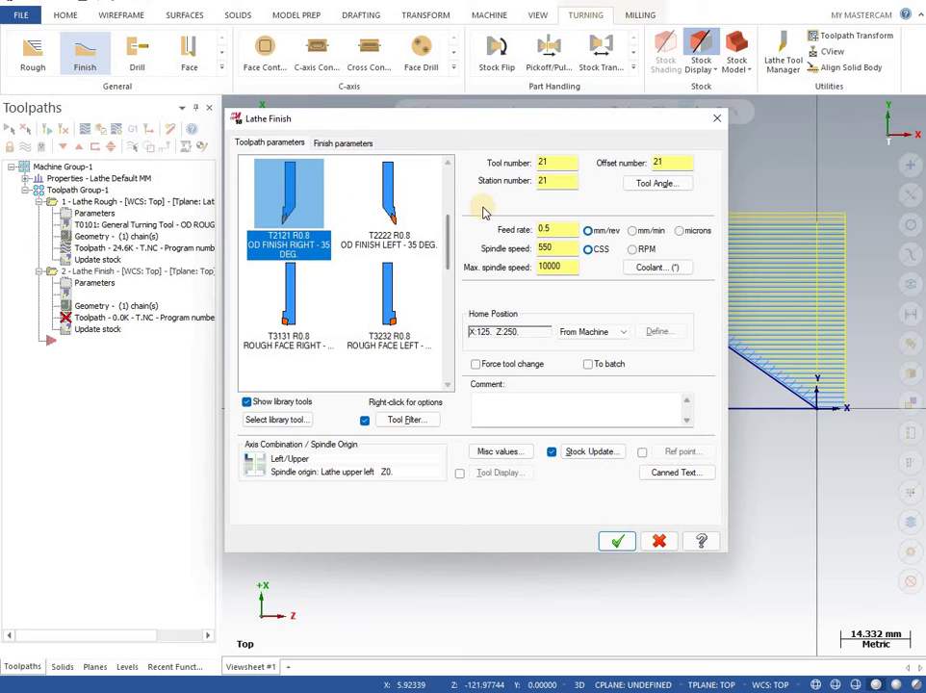
- Set the finishing spindle speed to 2000 RPM and the tool, offset and station numbers to 2
click(637, 250)
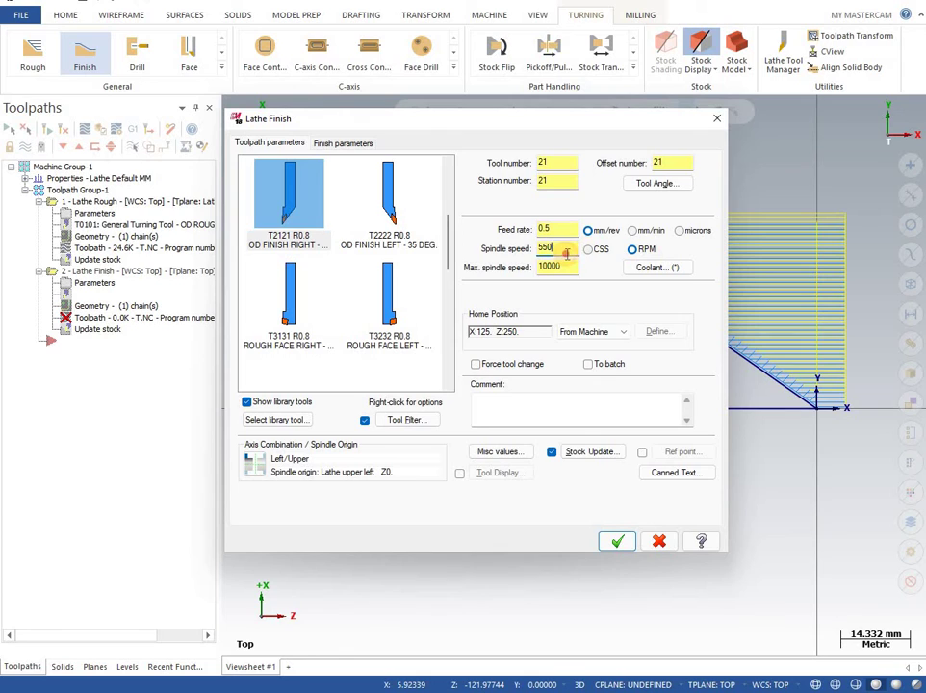
drag(567, 252, 509, 253)
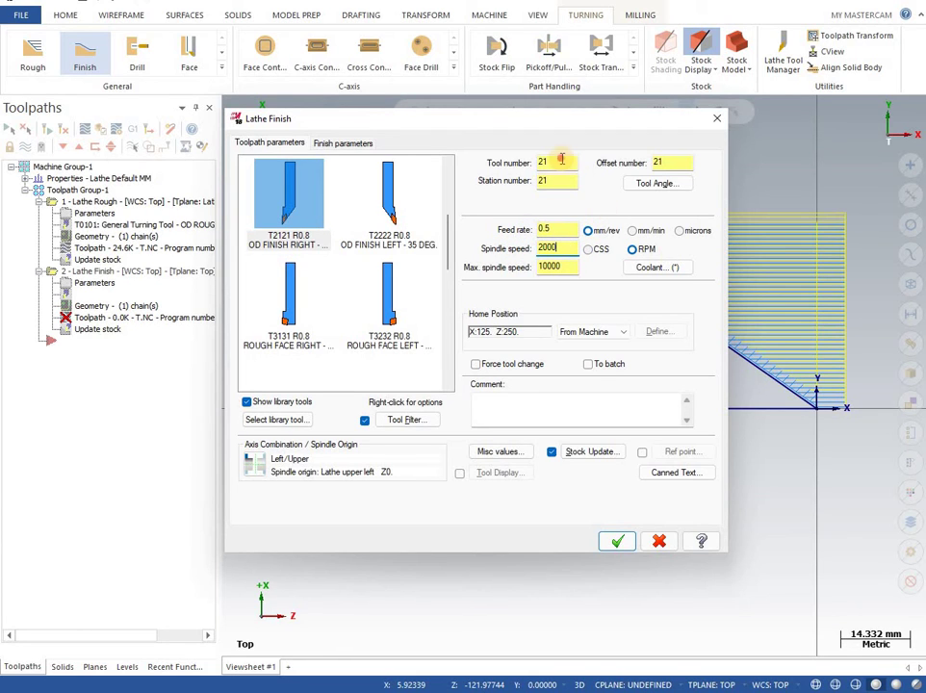
drag(562, 160, 516, 161)
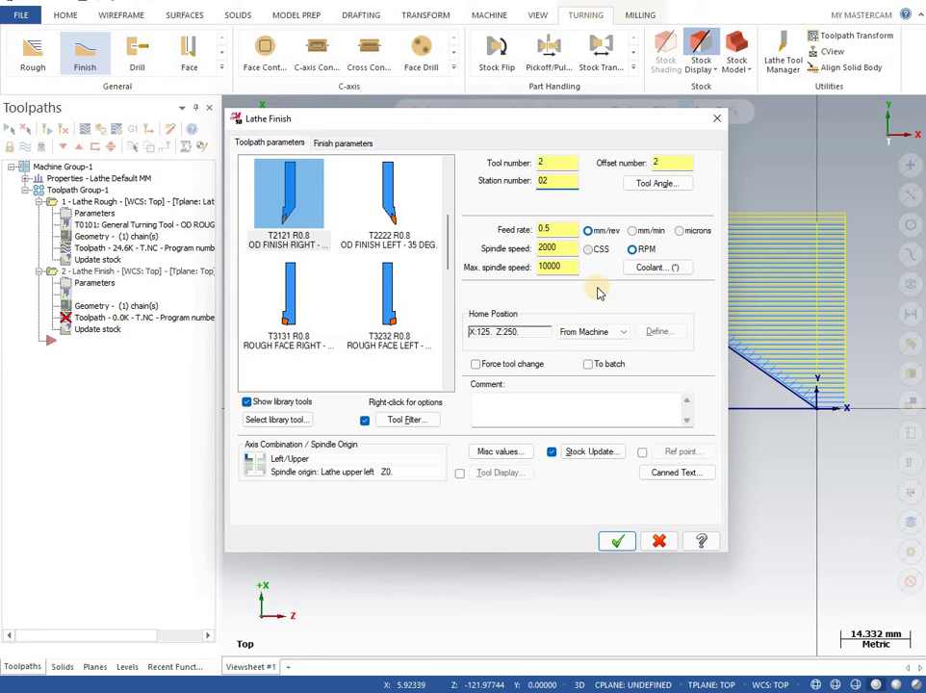
- Turn tool compensation off for the finish operation and generate the finish toolpath
click(340, 143)
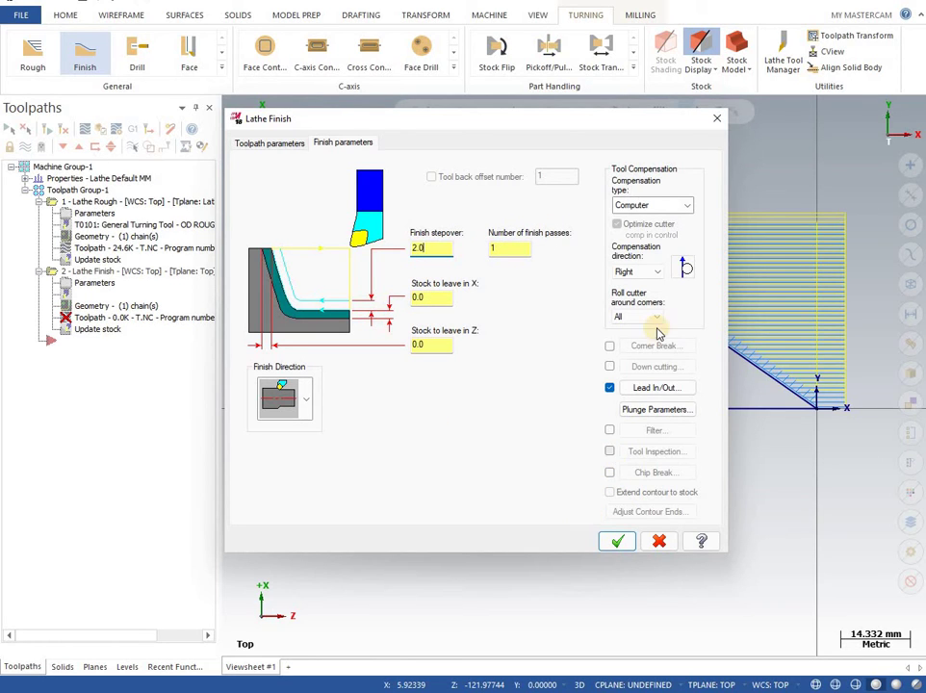
click(657, 205)
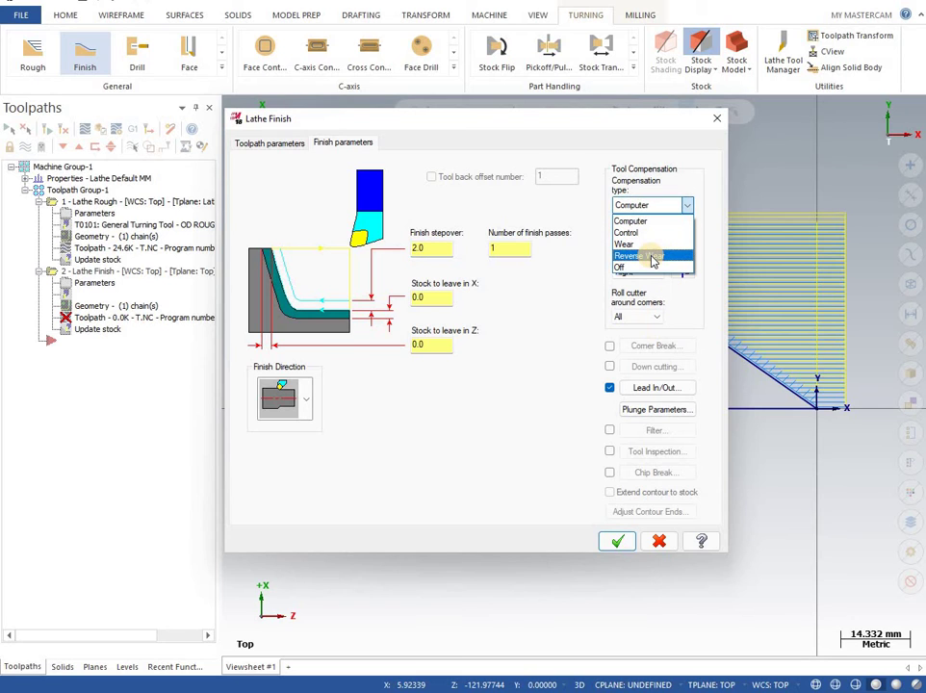
click(636, 268)
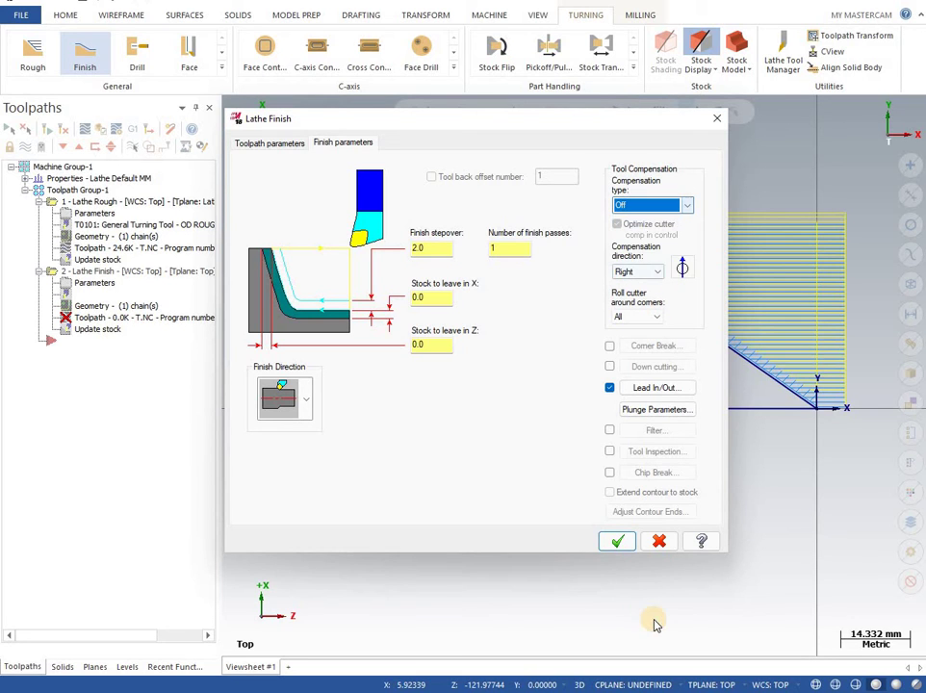
click(618, 542)
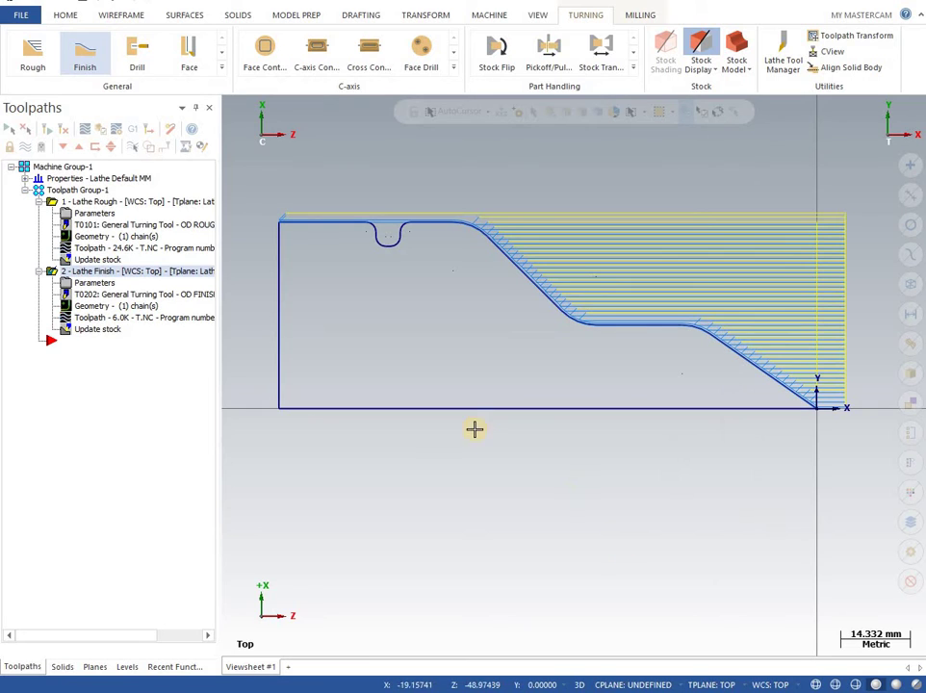
- Create a Groove toolpath using the multiple chains definition, chaining the groove from its right fillet to its left fillet
click(221, 51)
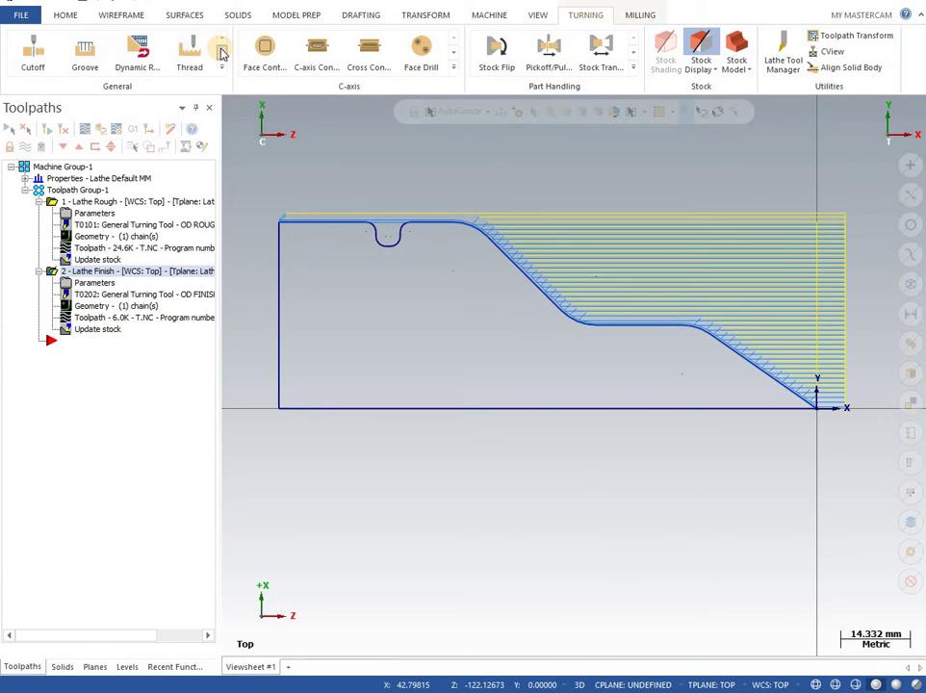
click(86, 56)
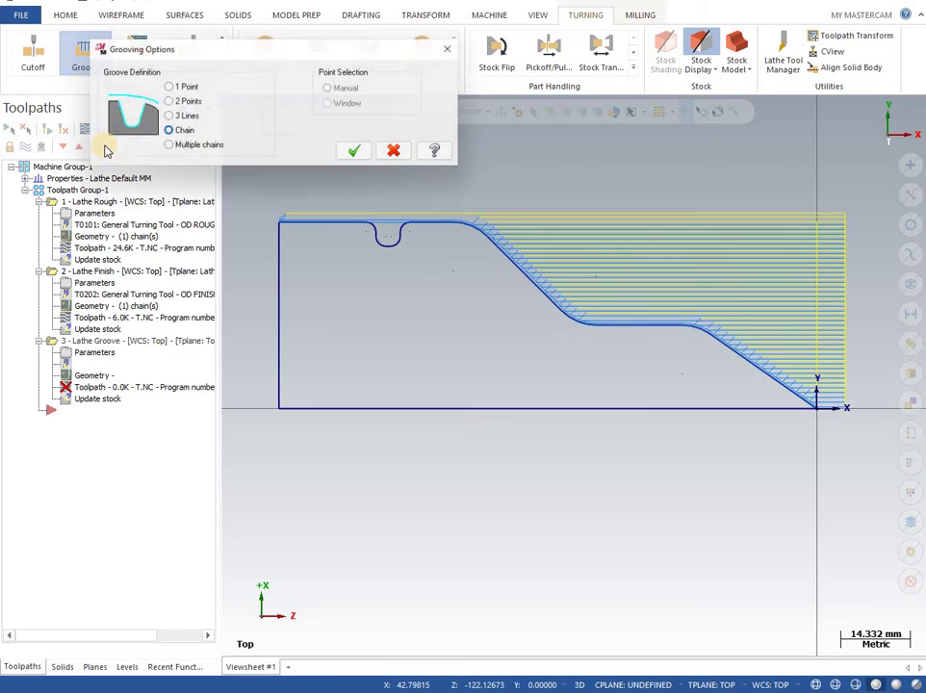
click(166, 147)
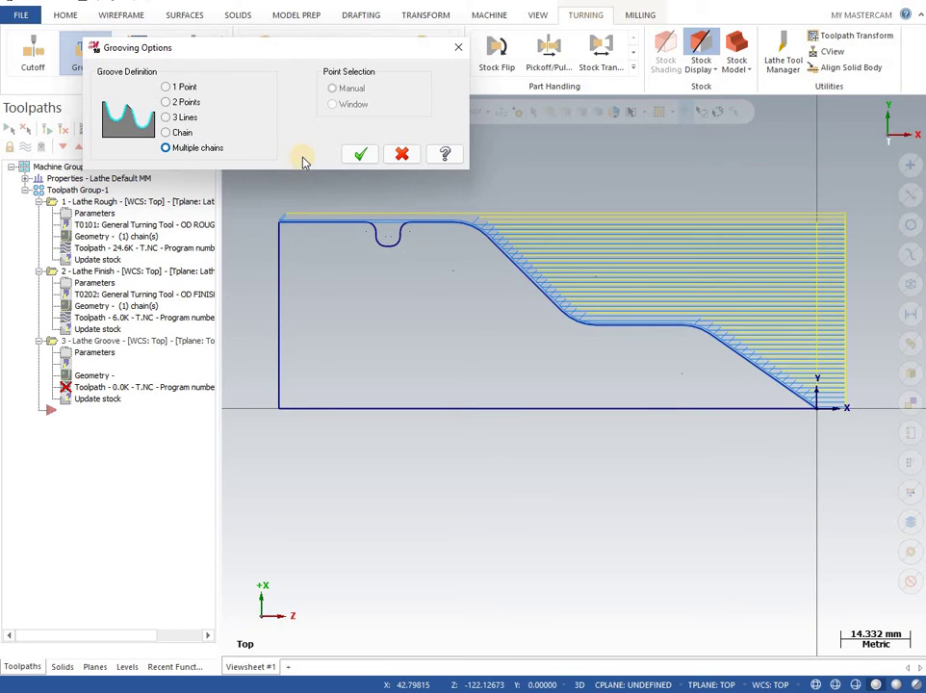
click(362, 156)
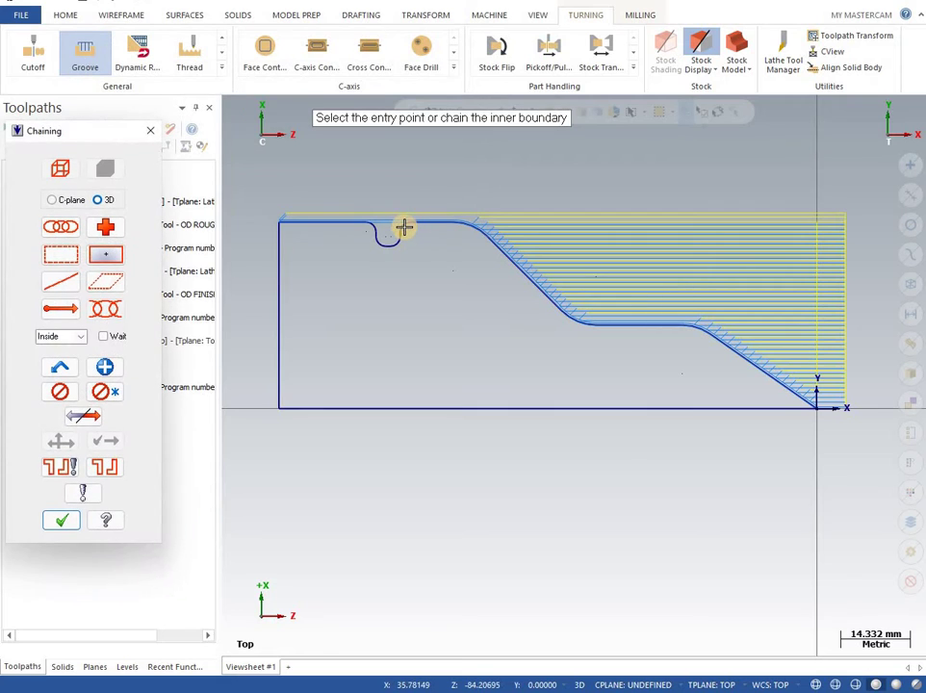
click(405, 226)
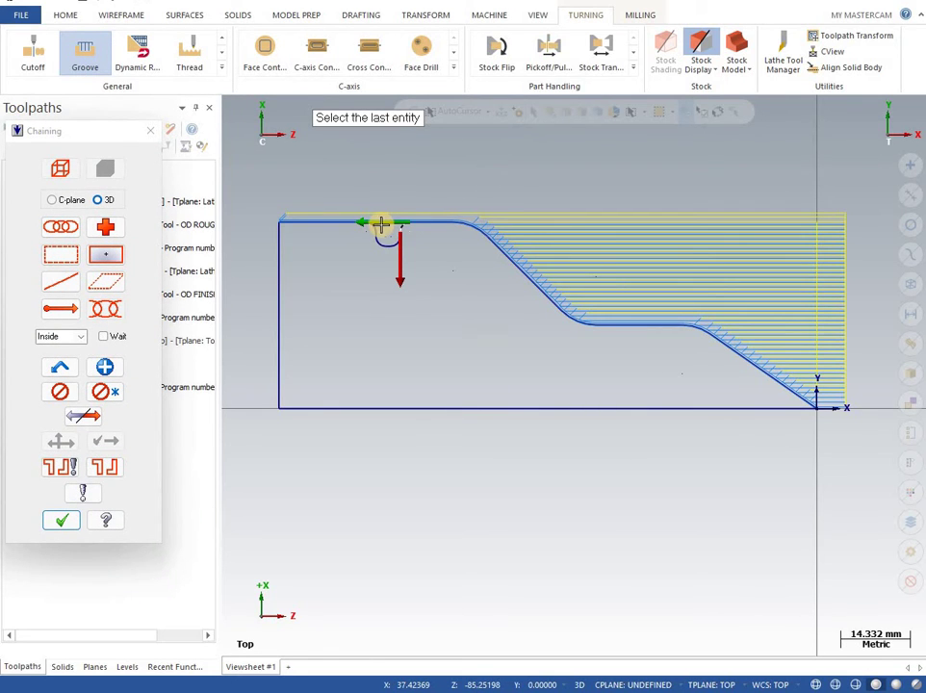
click(376, 224)
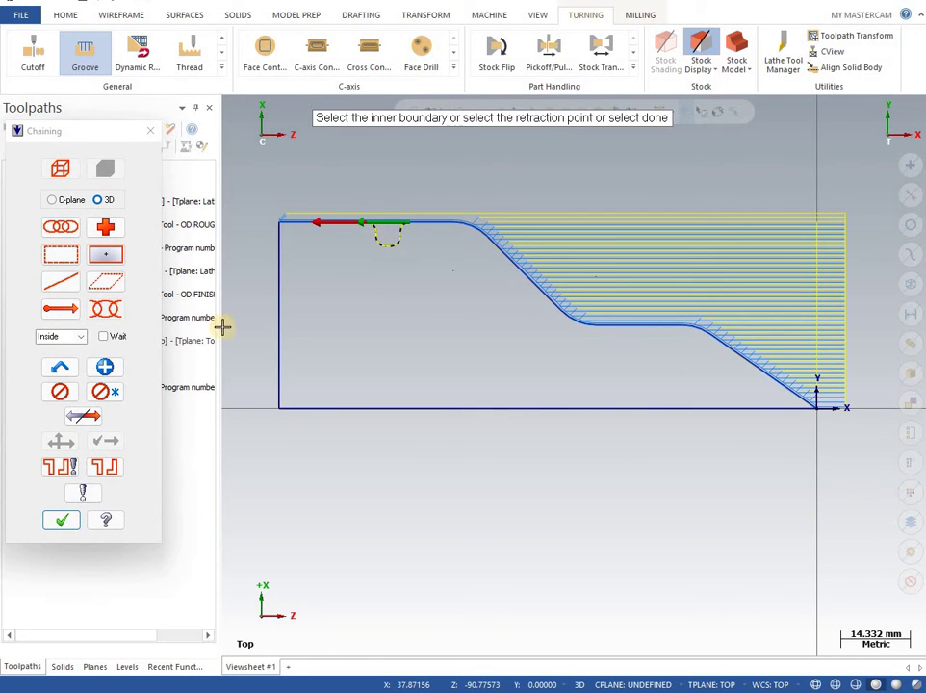
click(71, 519)
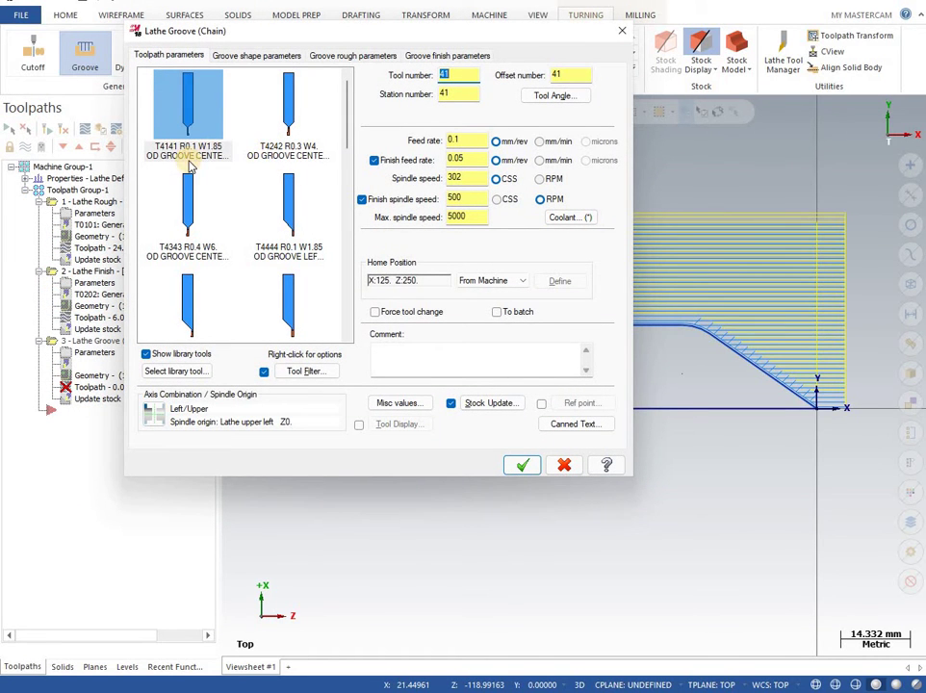
- Set the insert thickness of the T4141 R0.1 W1.85 OD Groove Center - Narrow tool to 3.0
double_click(186, 130)
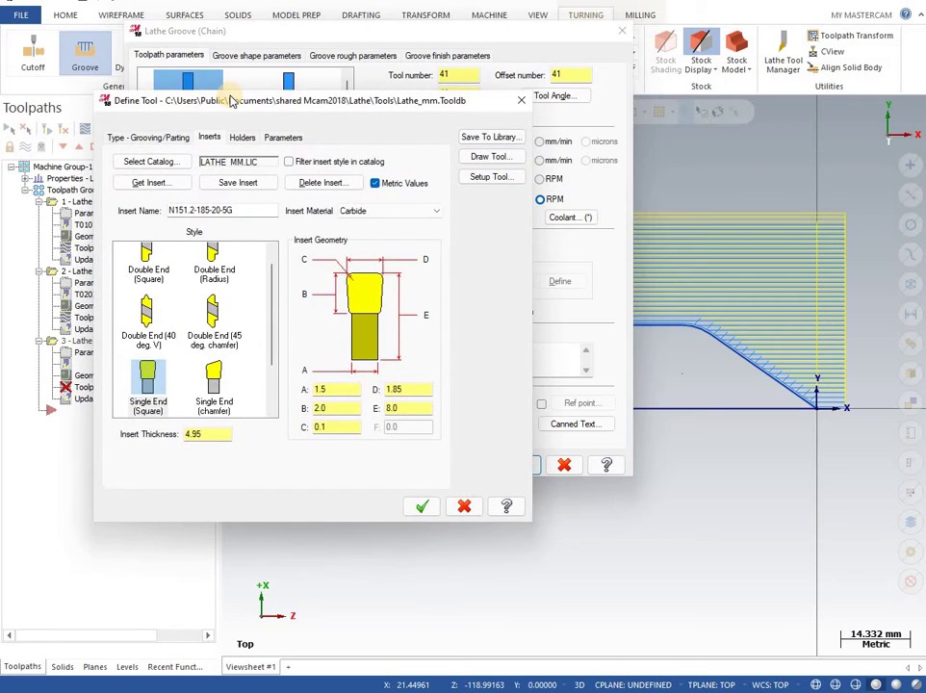
drag(227, 98, 358, 93)
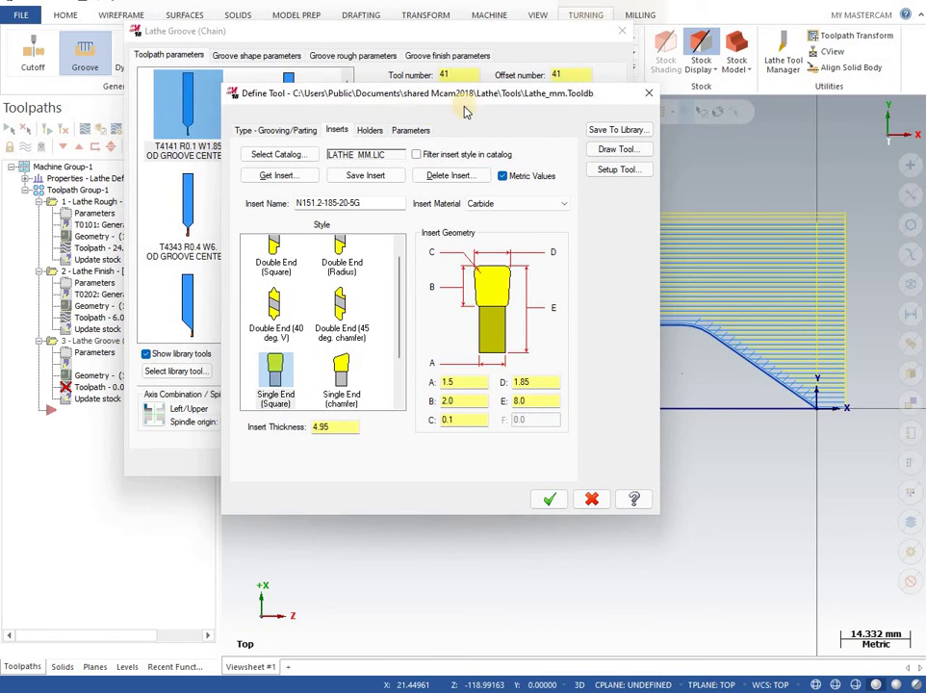
drag(473, 103, 480, 79)
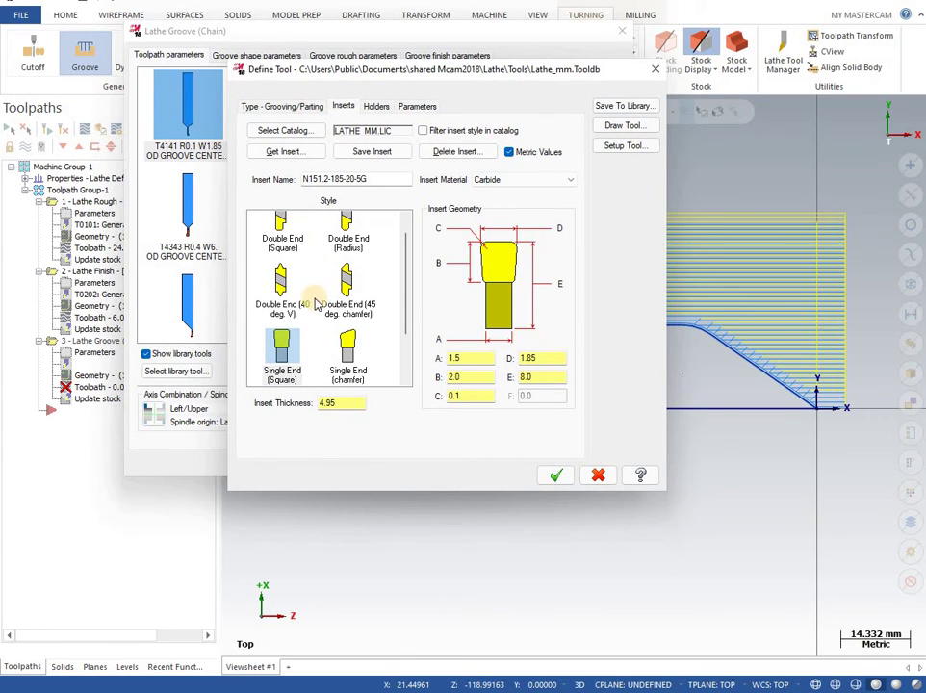
double_click(343, 404)
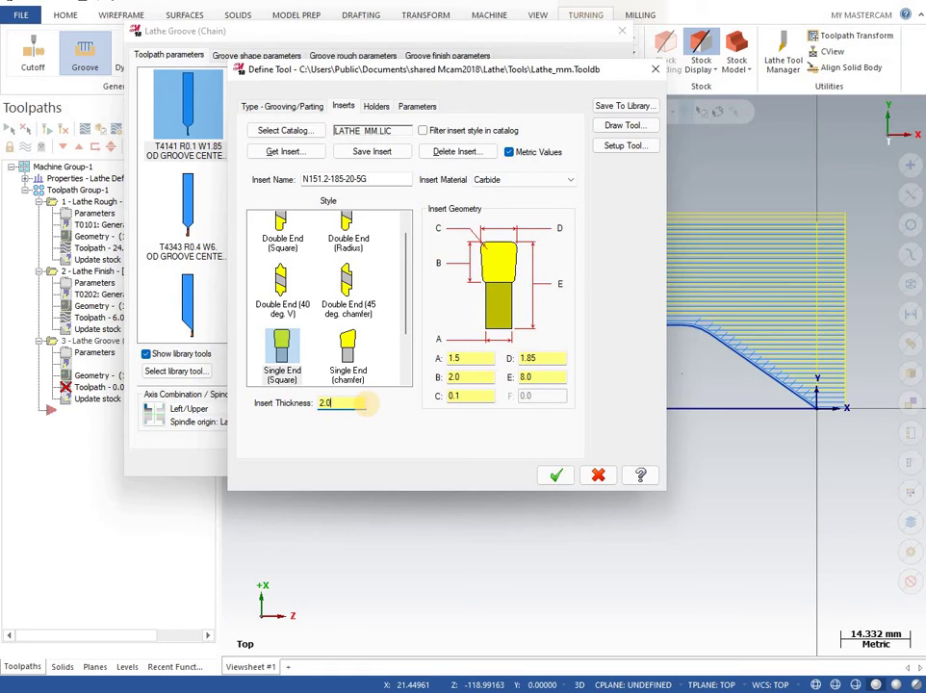
click(301, 404)
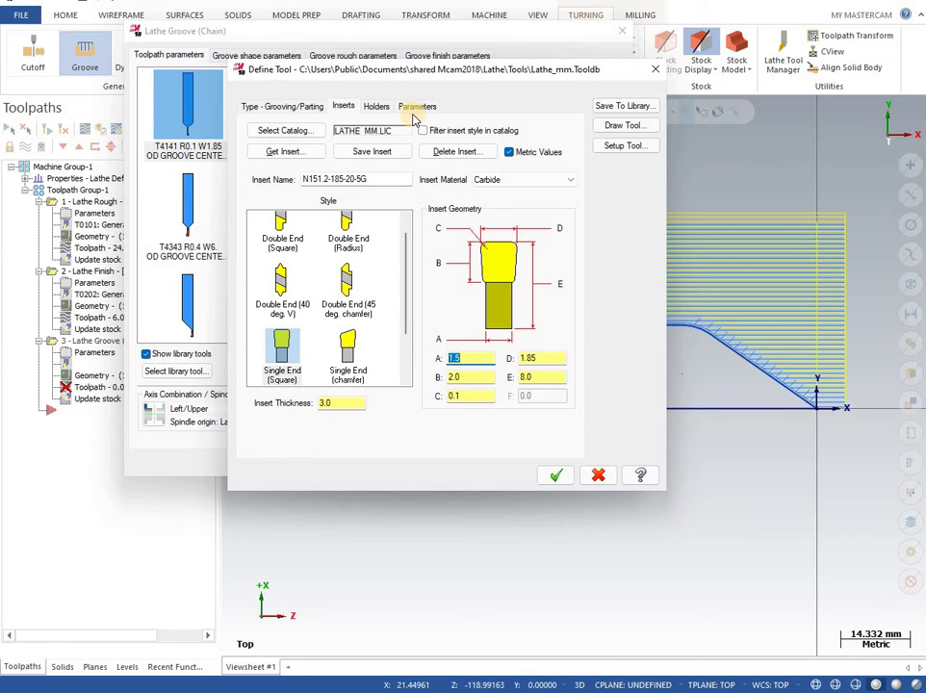
click(556, 476)
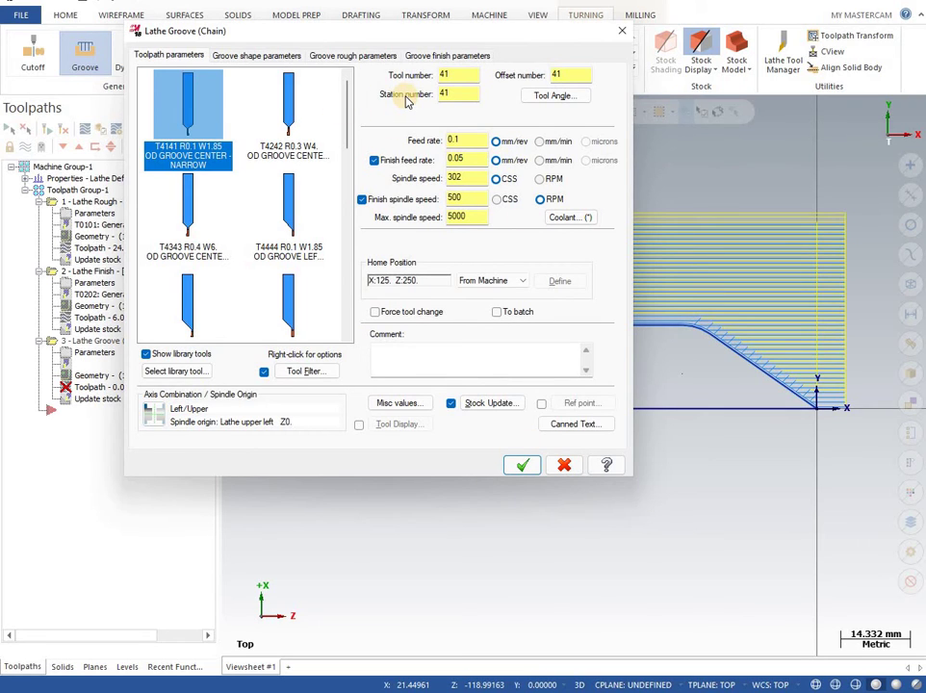
- Set the groove tool, offset and station numbers to 3 and the spindle speed to 1000 RPM
double_click(430, 75)
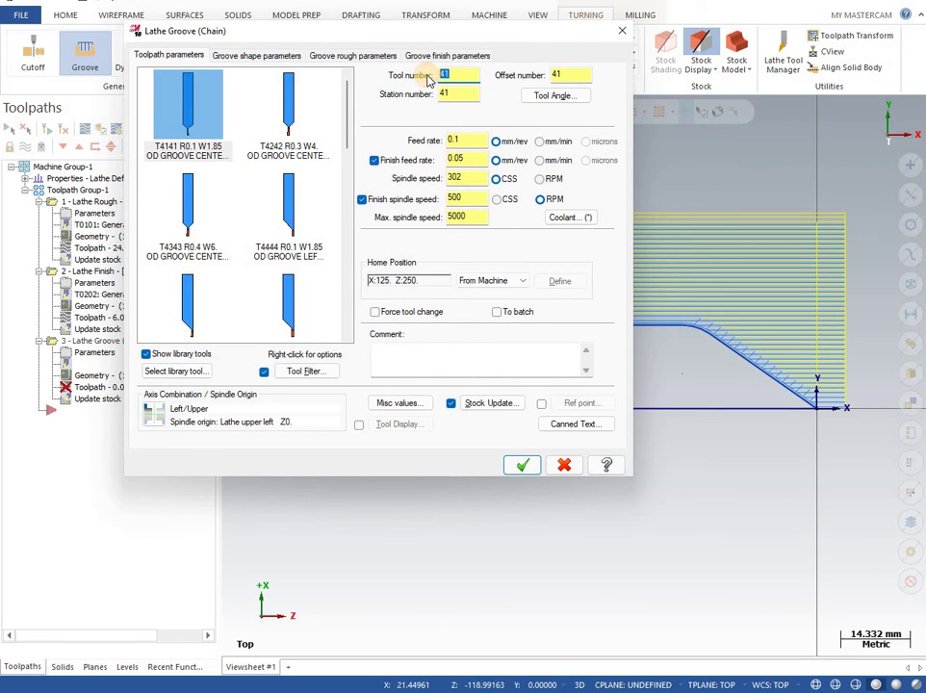
click(563, 72)
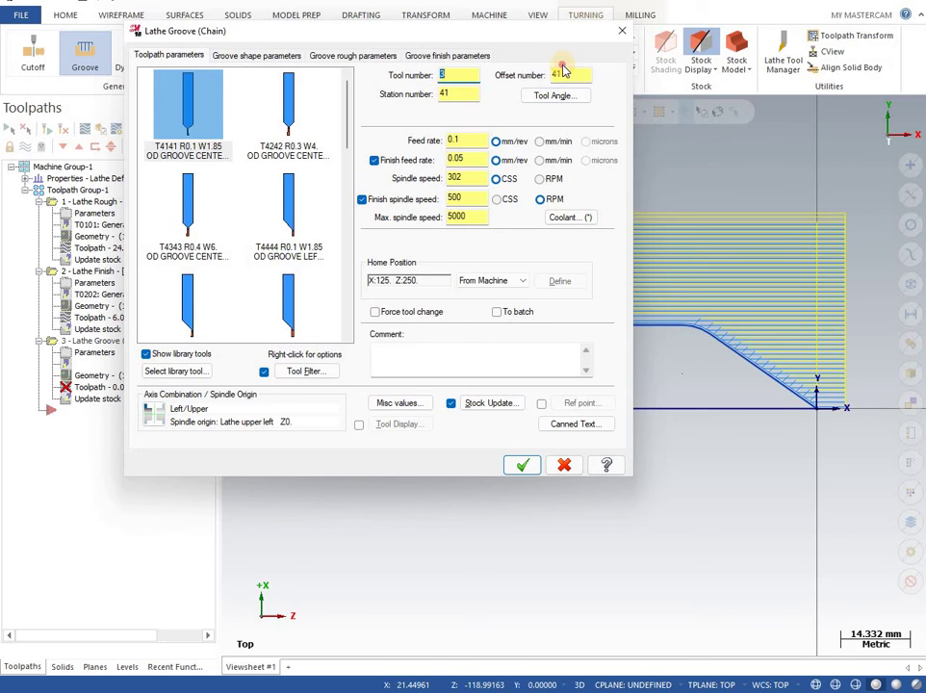
double_click(556, 75)
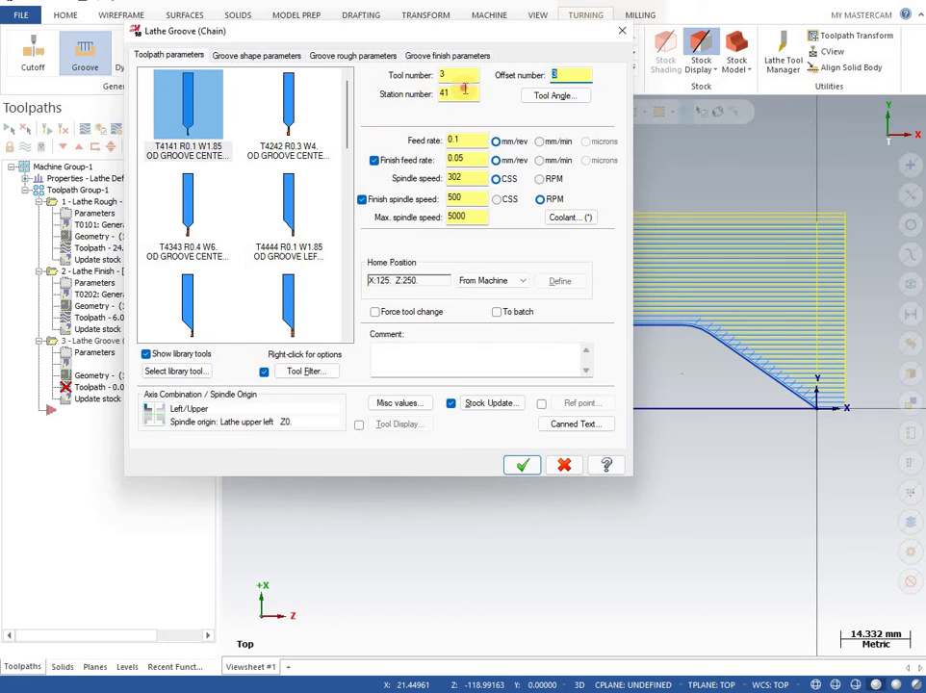
double_click(416, 100)
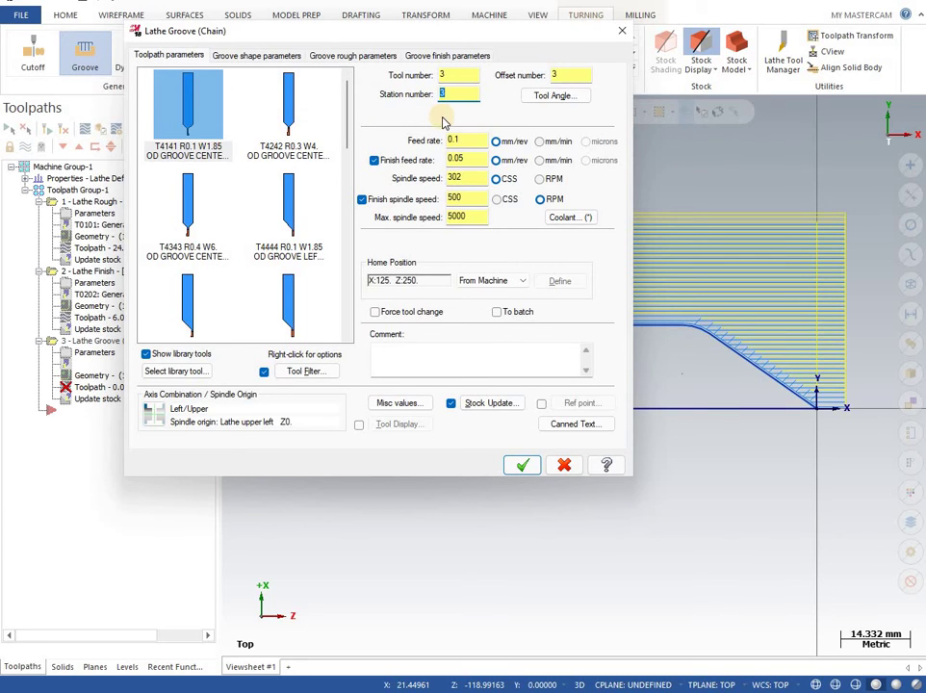
click(542, 180)
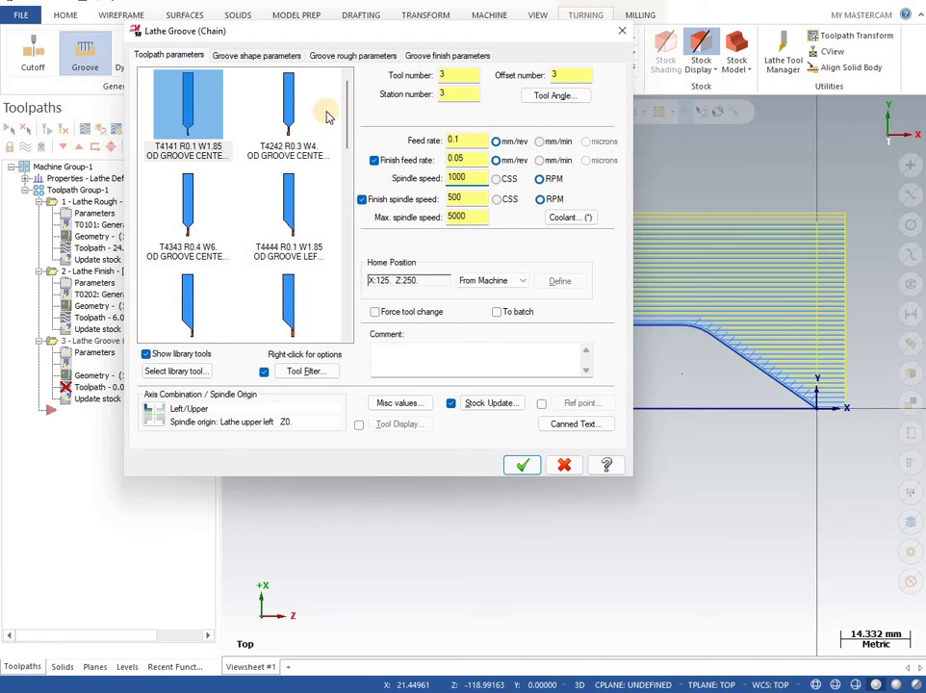
- Set the groove roughing cut direction to Positive
click(268, 56)
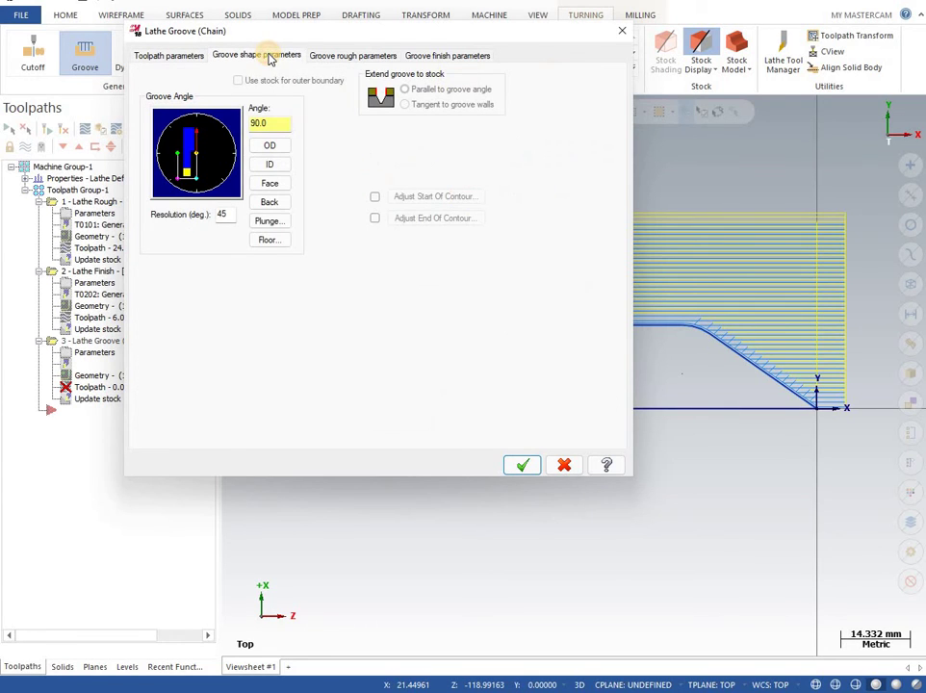
click(331, 56)
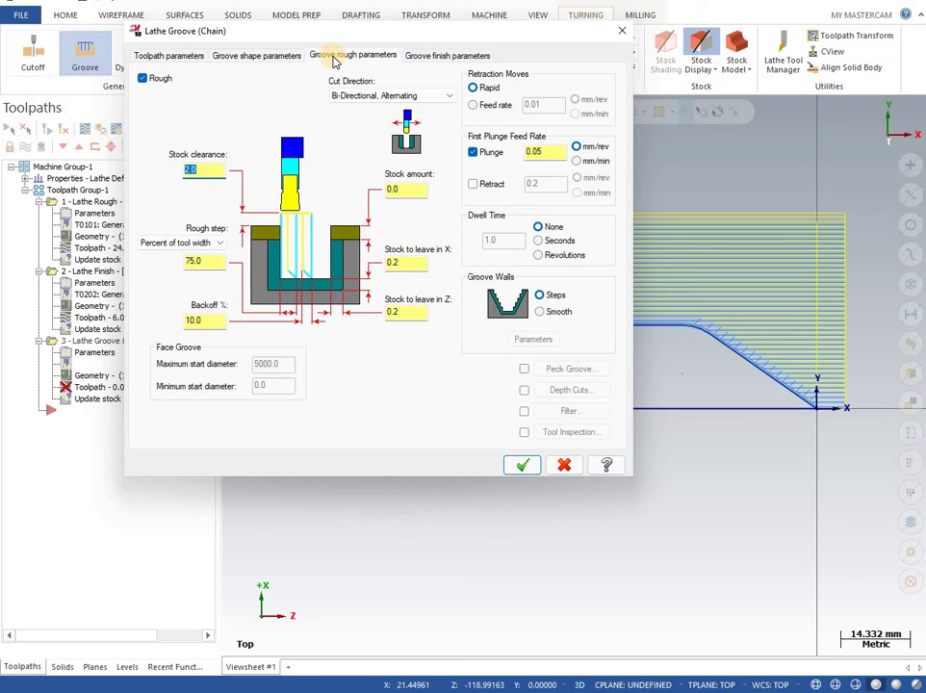
click(390, 96)
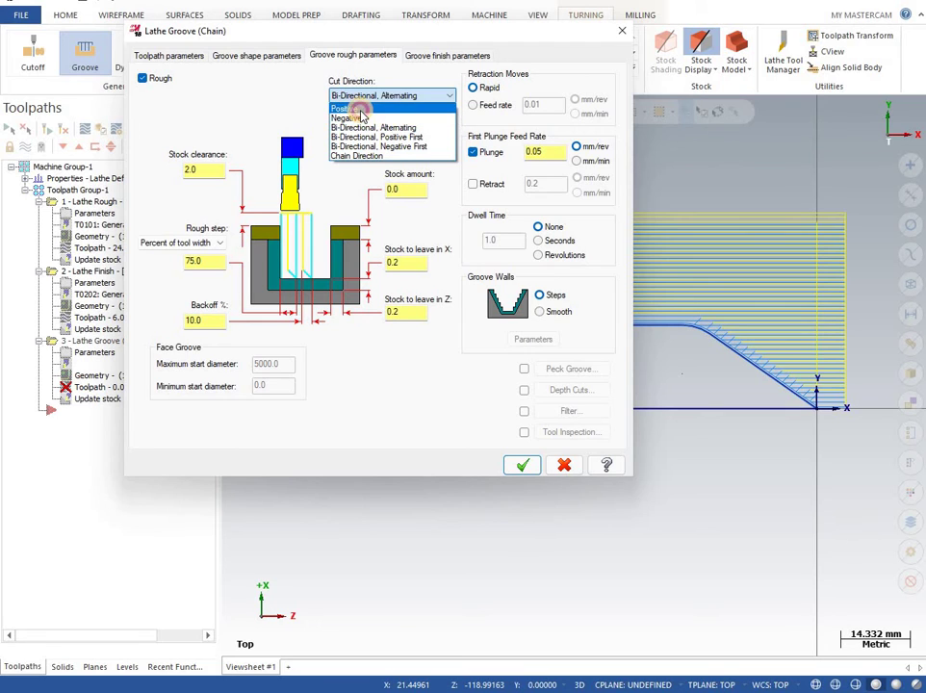
click(352, 107)
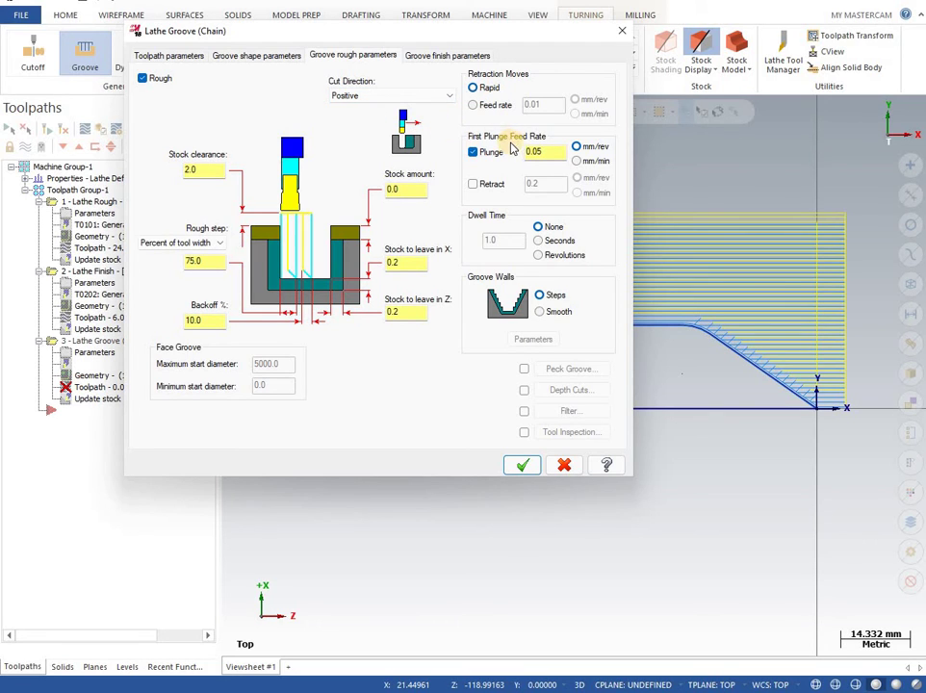
- Use 0.0 stock to leave in X and Z for the groove finish pass and generate the groove toolpath
click(437, 56)
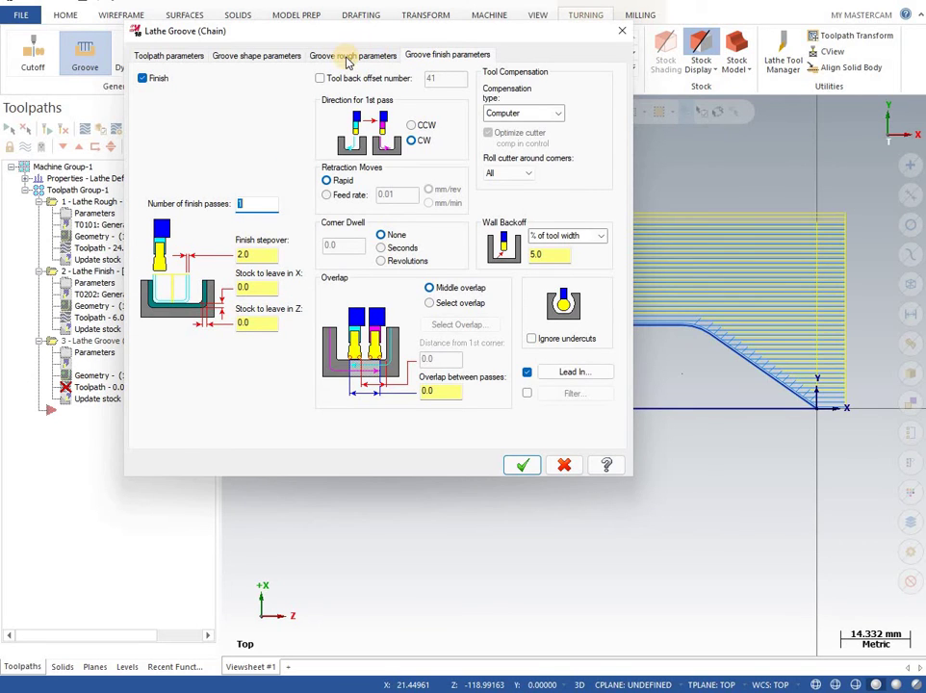
click(250, 287)
click(252, 331)
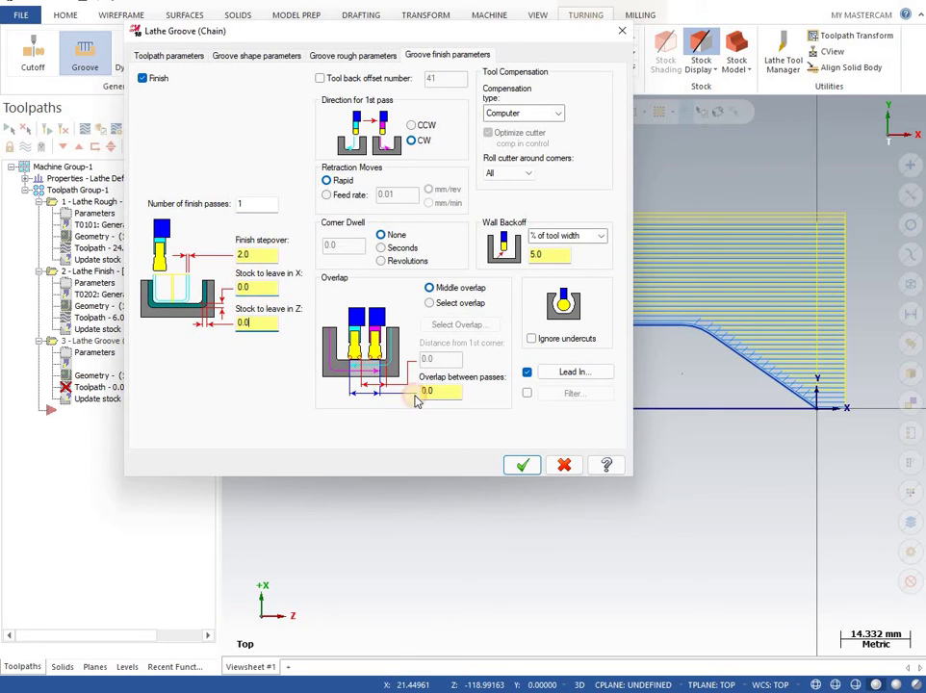
click(523, 465)
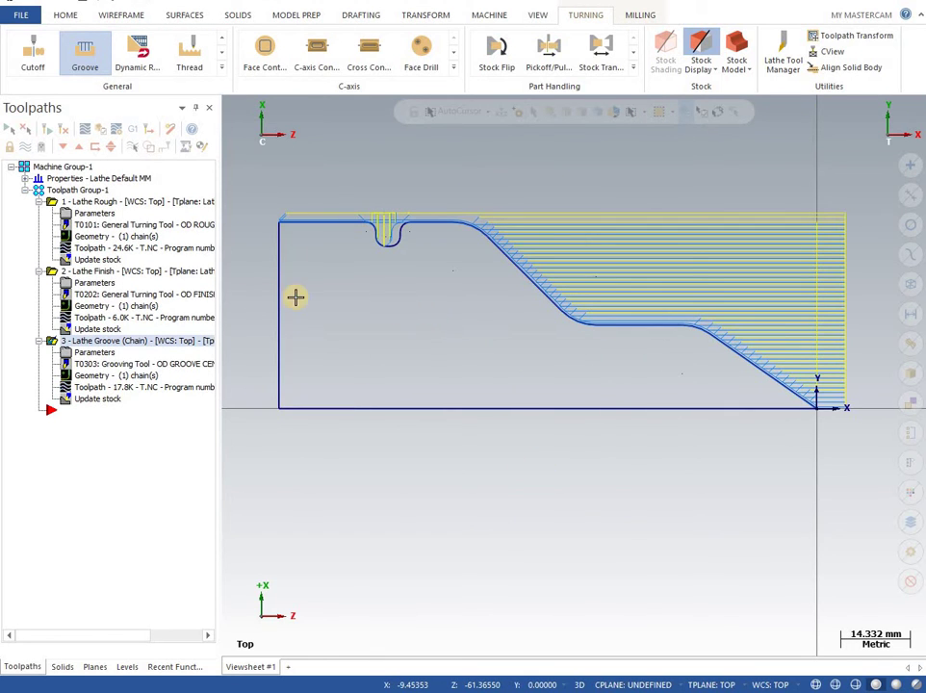
- Select all operations and play the Backplot simulation of the roughing, finishing and groove toolpaths
click(7, 130)
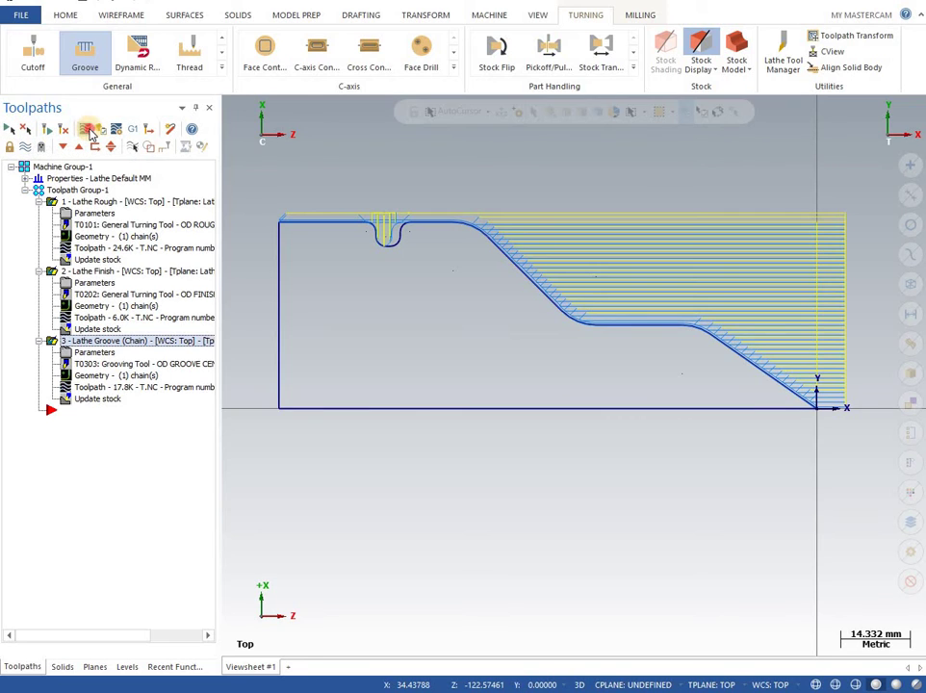
click(88, 129)
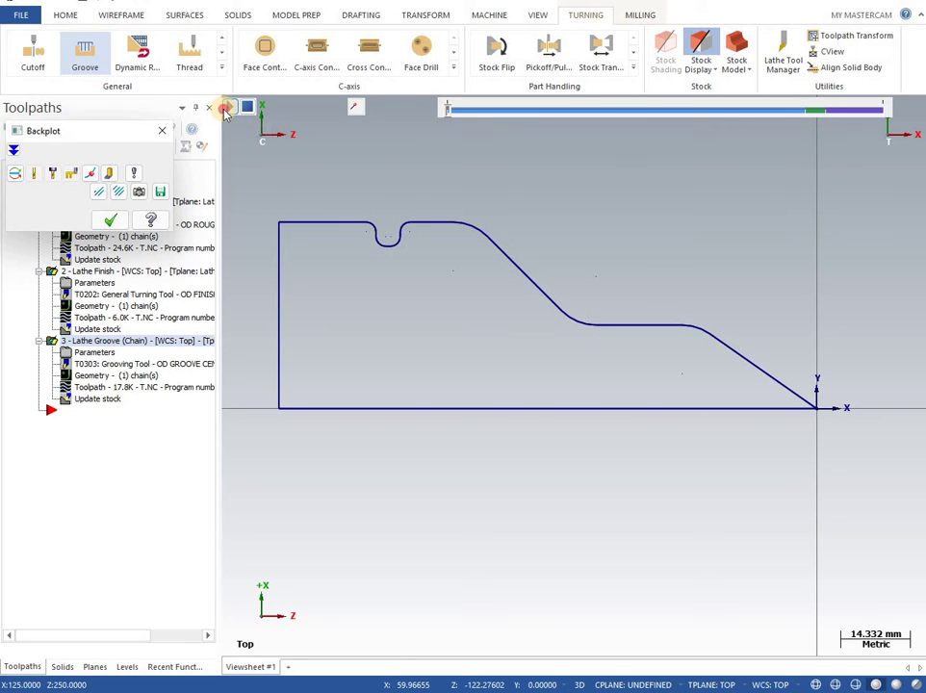
click(227, 110)
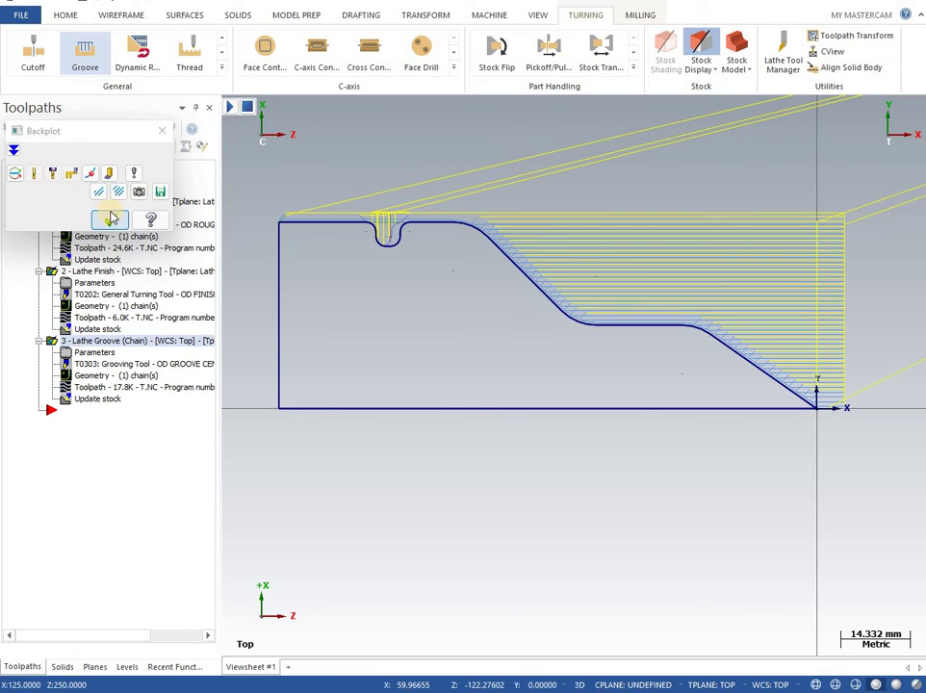
click(111, 220)
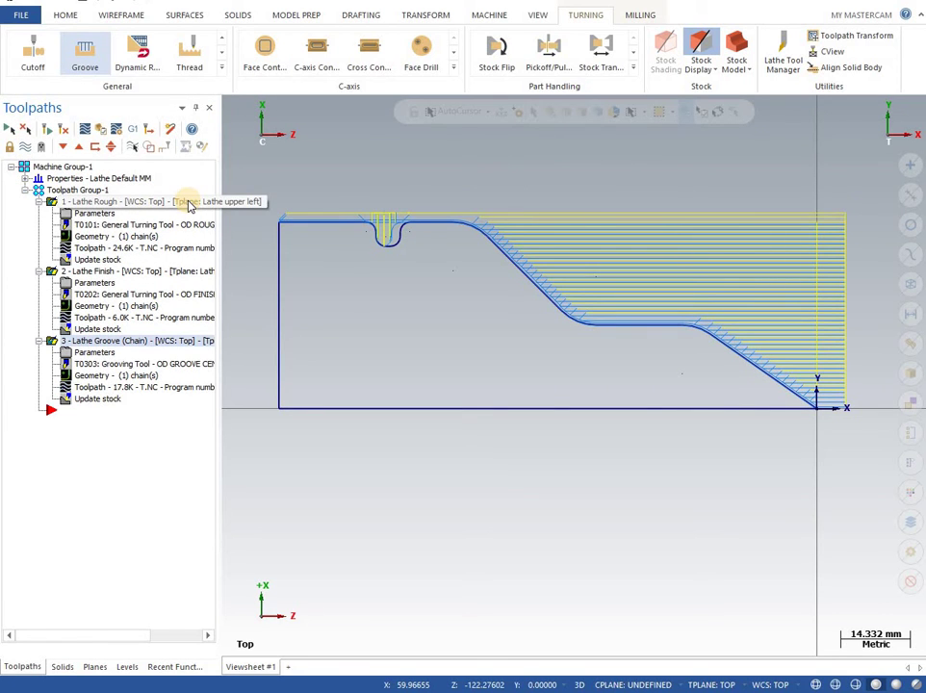
- Revolve the closed half-profile chain from 0 to 360 degrees about its horizontal centre line as a new solid body and restore the Top view
click(220, 53)
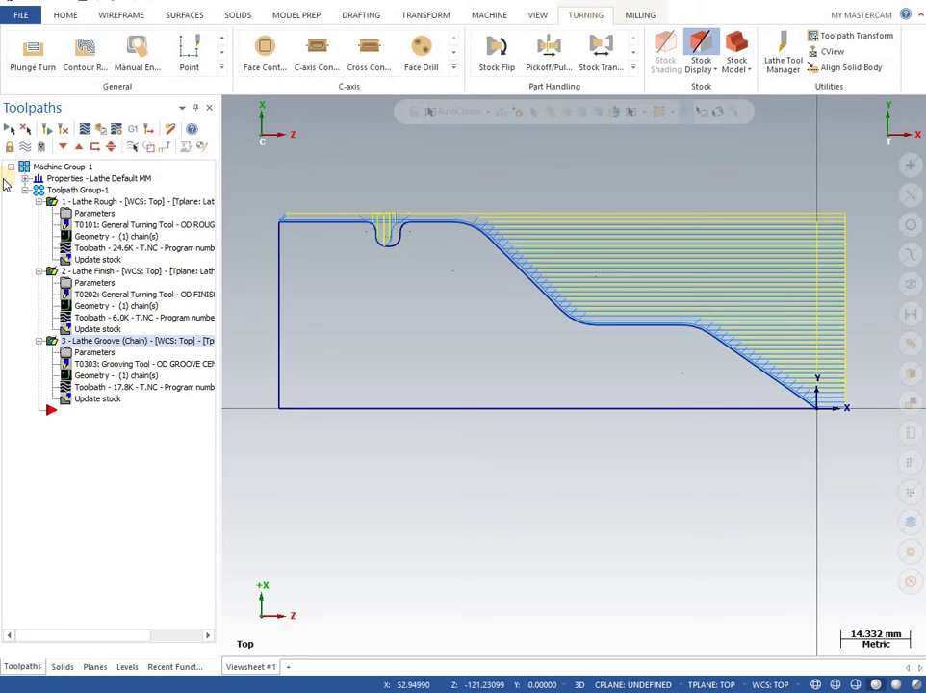
click(240, 15)
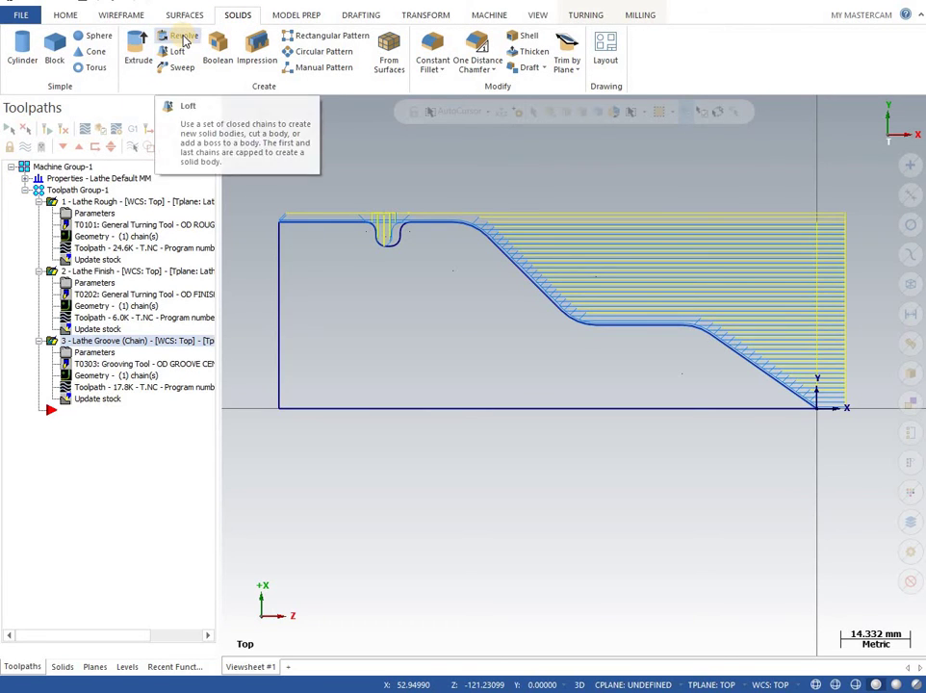
click(185, 37)
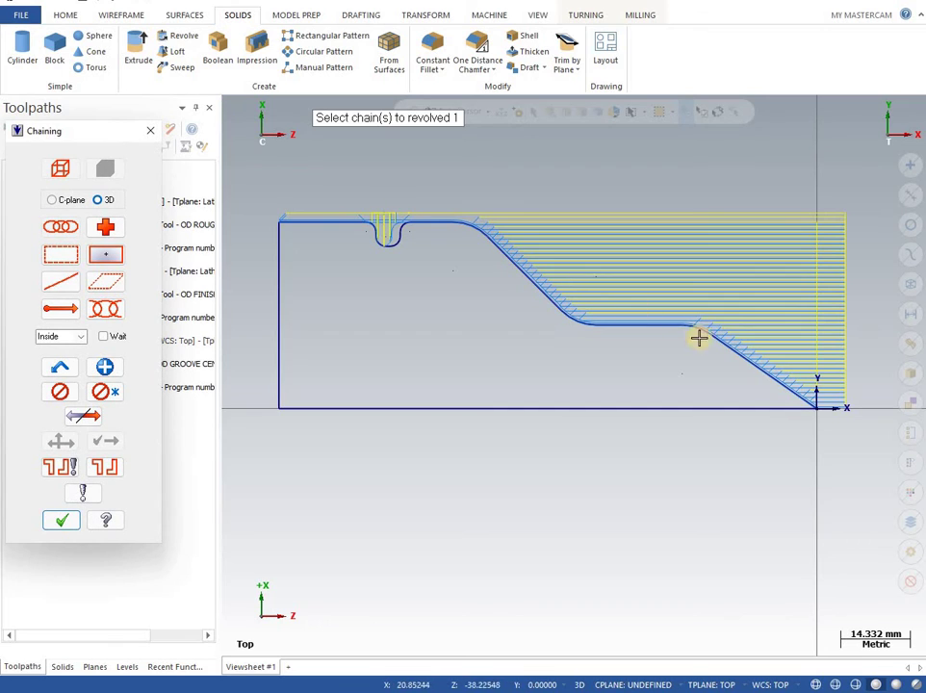
click(776, 372)
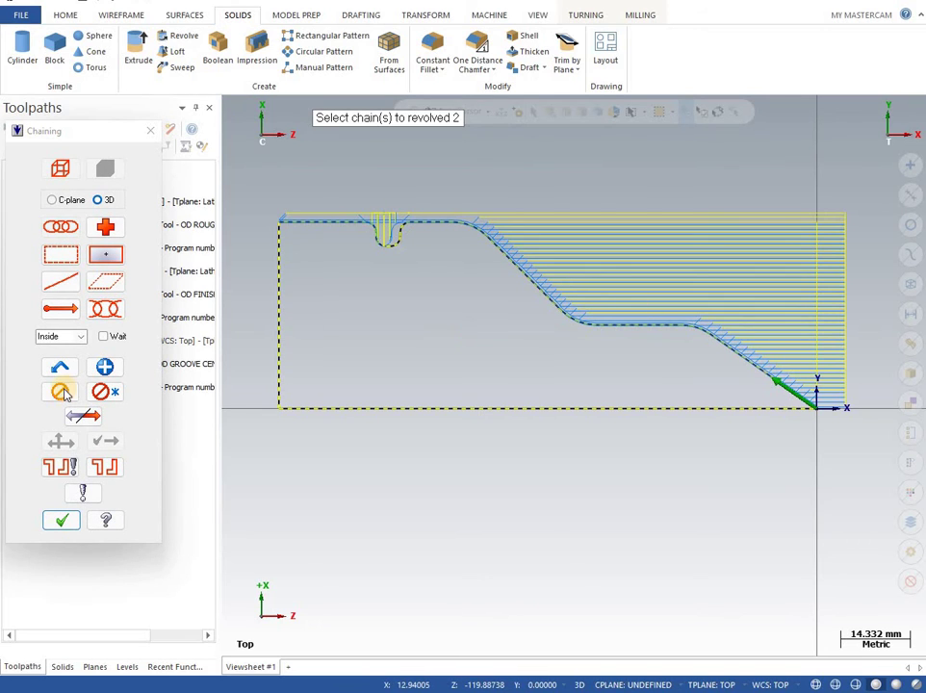
click(65, 520)
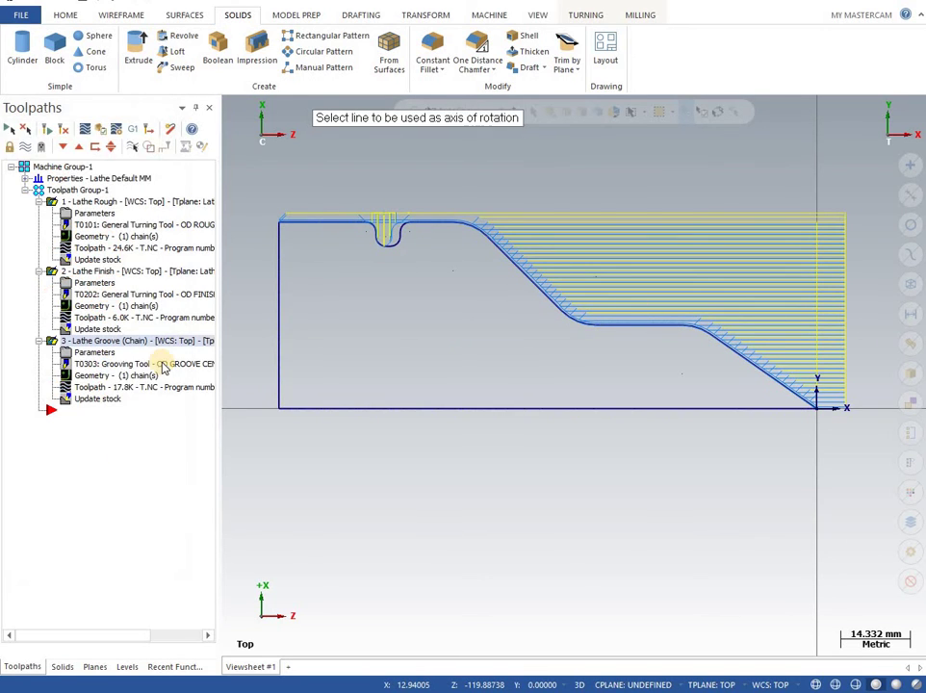
click(436, 400)
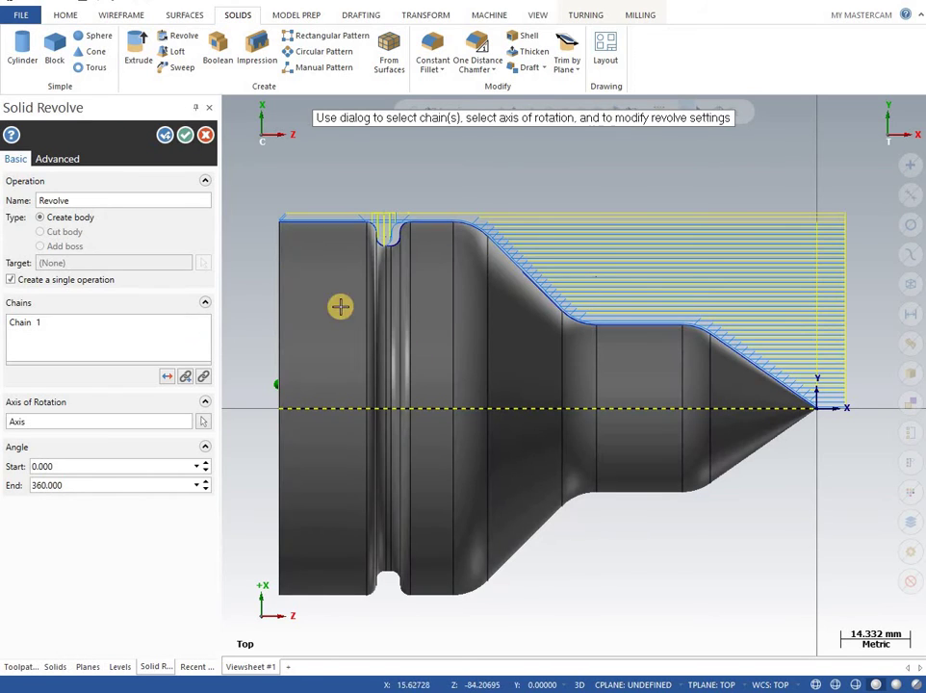
click(183, 134)
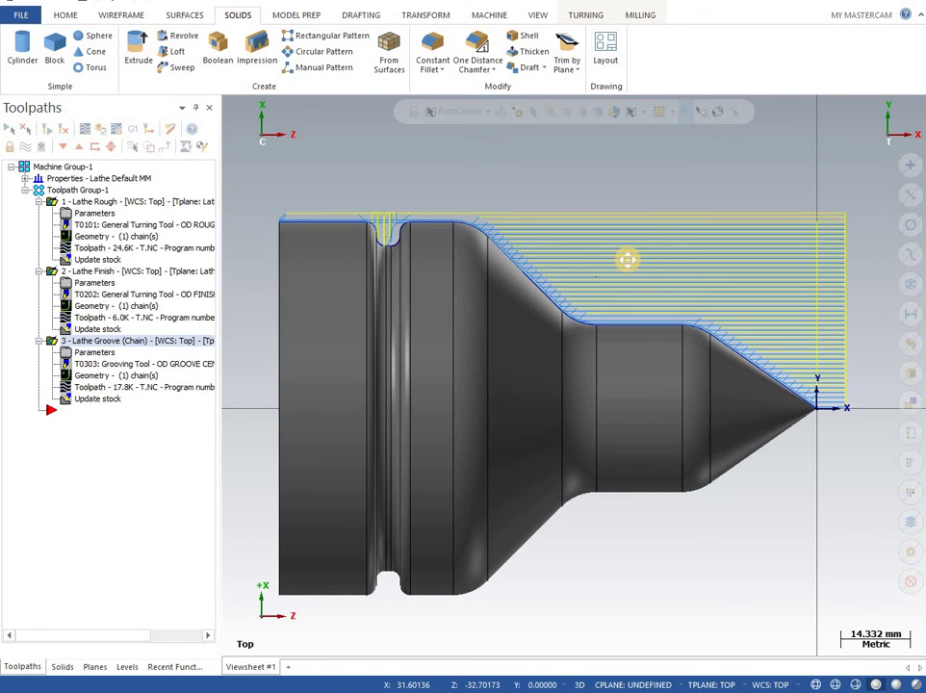
mouse_move(646, 248)
middle_down()
mouse_move(508, 275)
mouse_move(500, 307)
mouse_move(583, 254)
mouse_move(641, 233)
middle_up()
right_click(542, 164)
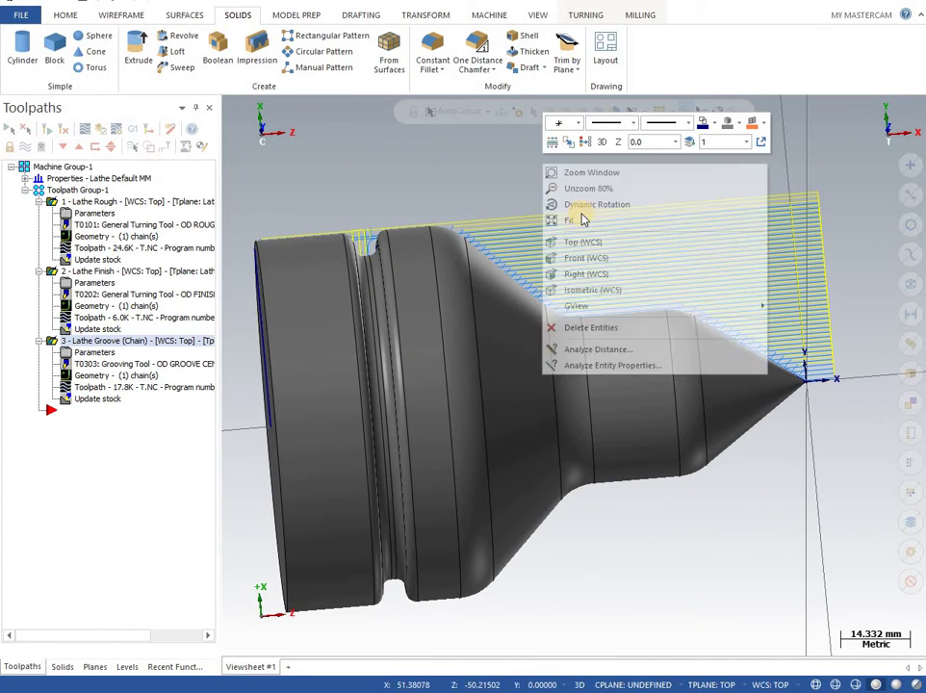
click(590, 243)
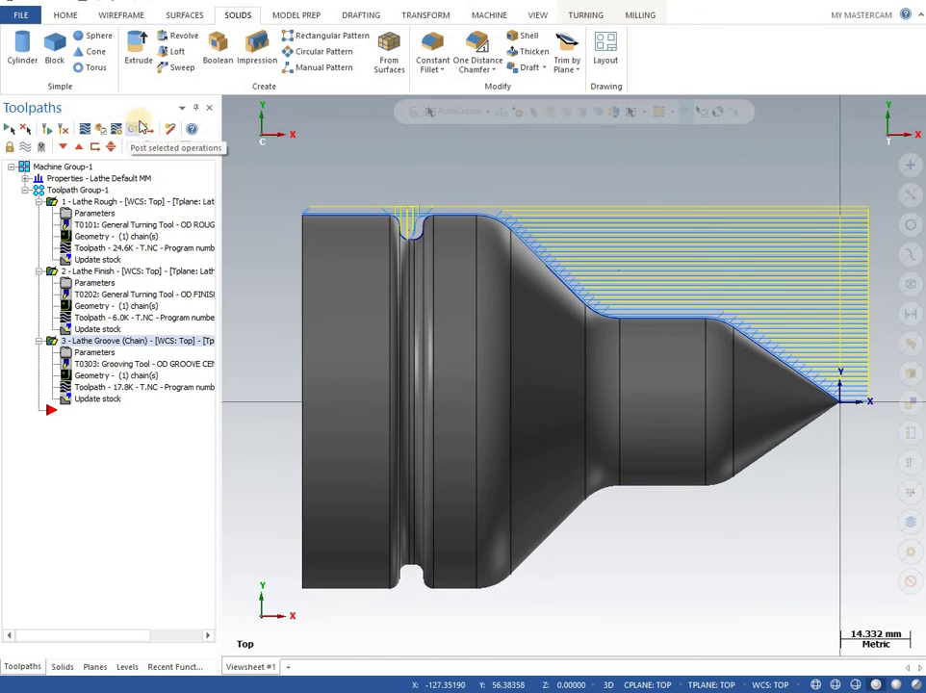
- Define the left spindle stock as a cylinder from the profile's upper far-end corner to the origin and regenerate the toolpaths
click(24, 179)
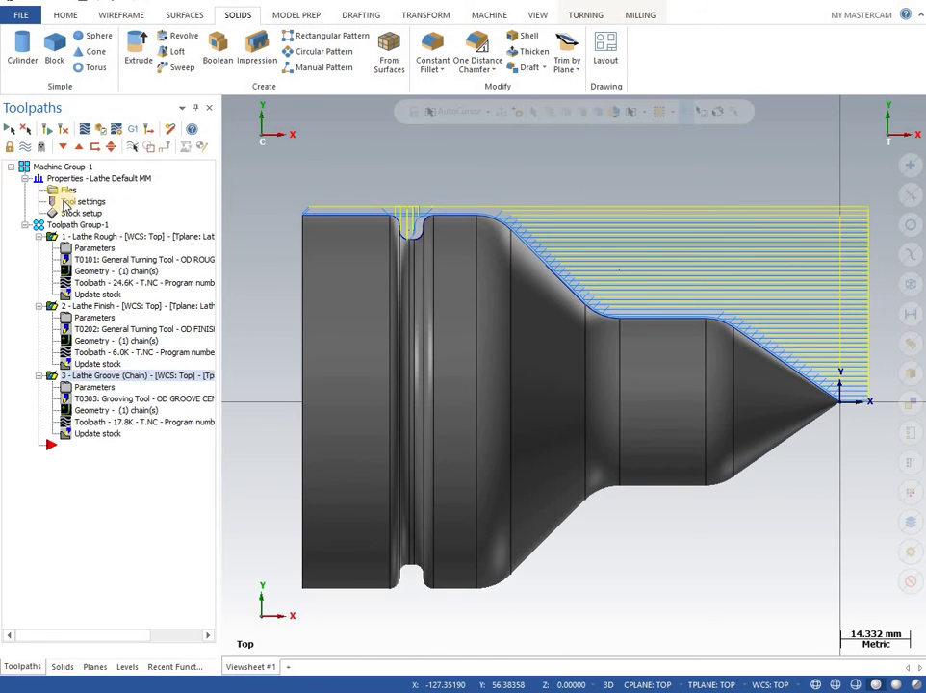
click(77, 212)
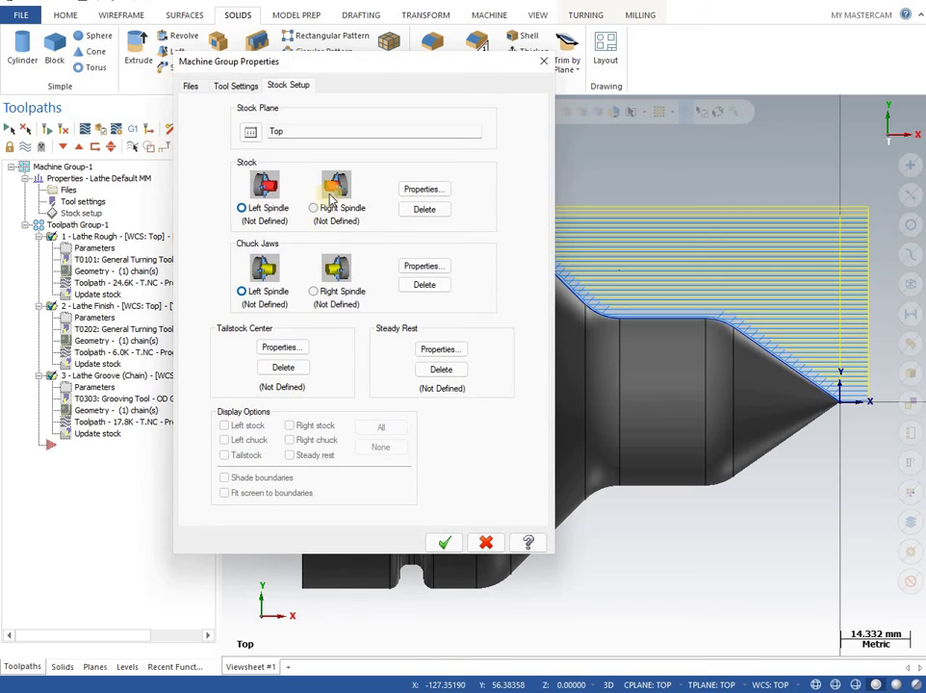
click(417, 193)
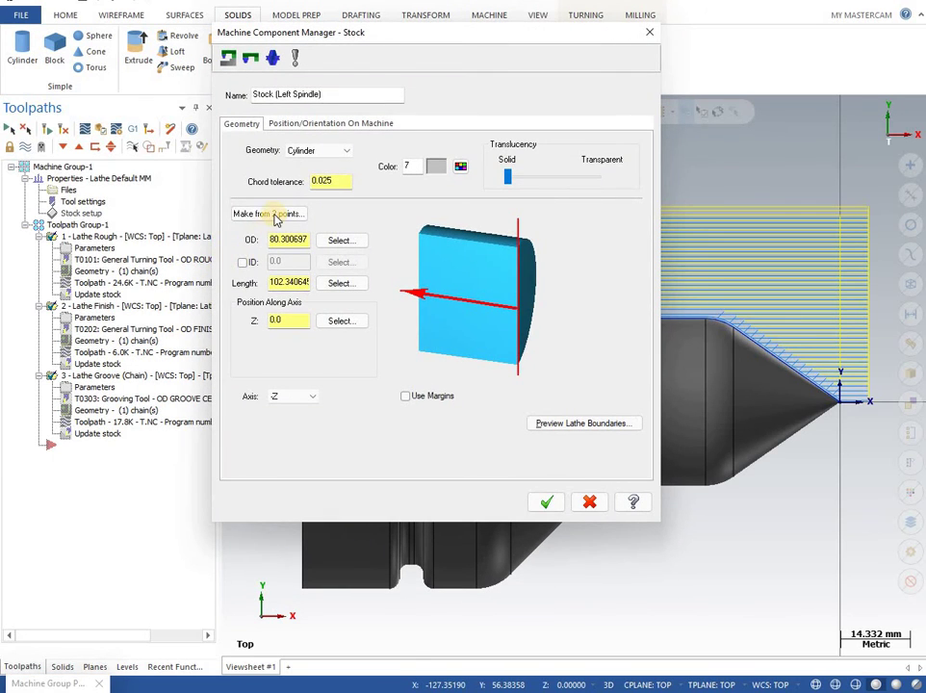
click(278, 214)
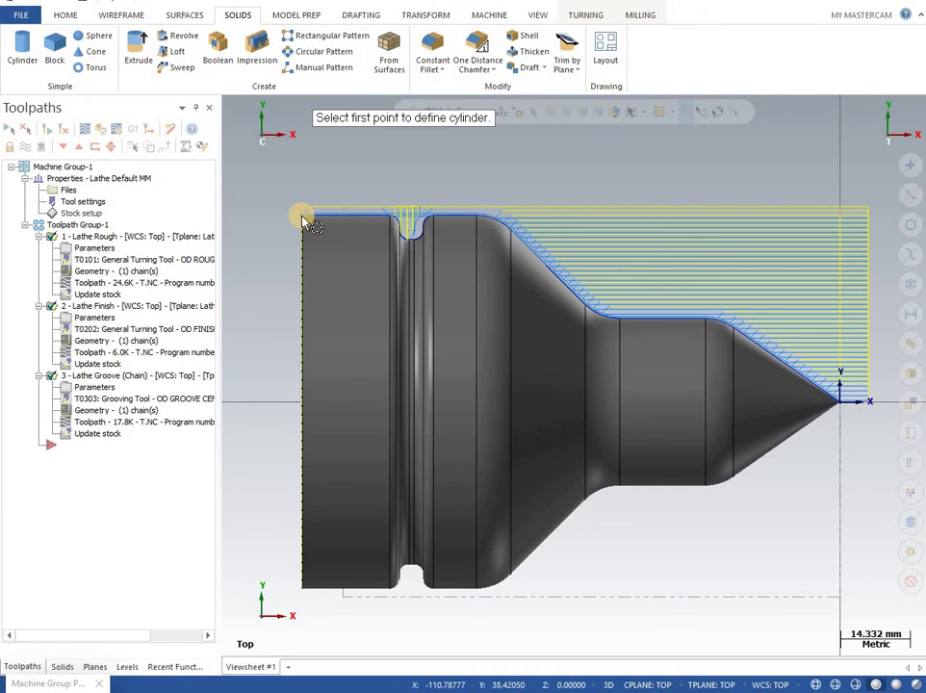
click(306, 221)
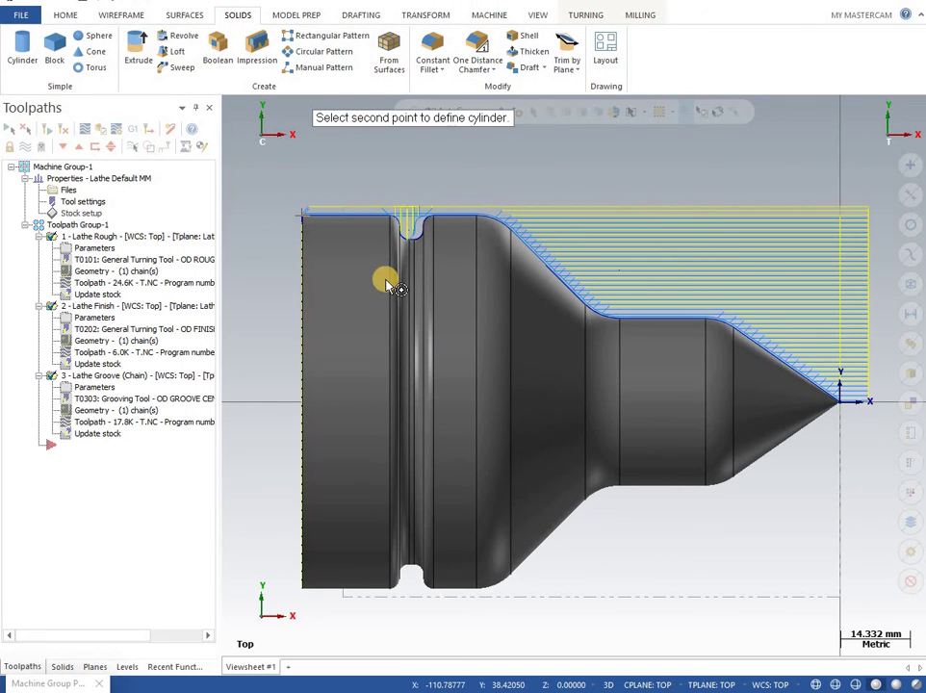
click(841, 403)
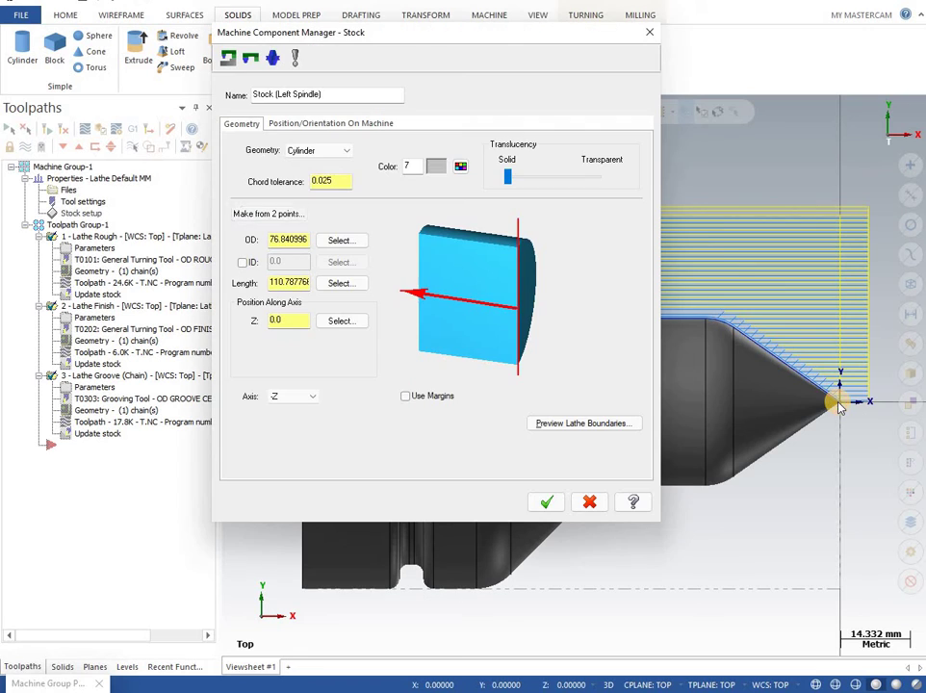
click(547, 504)
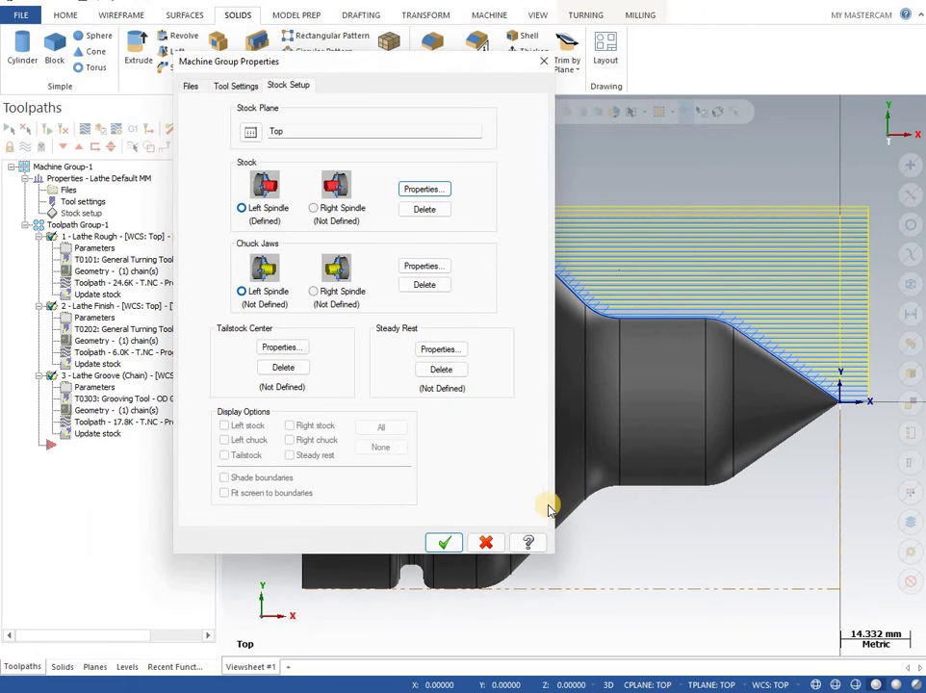
key(Return)
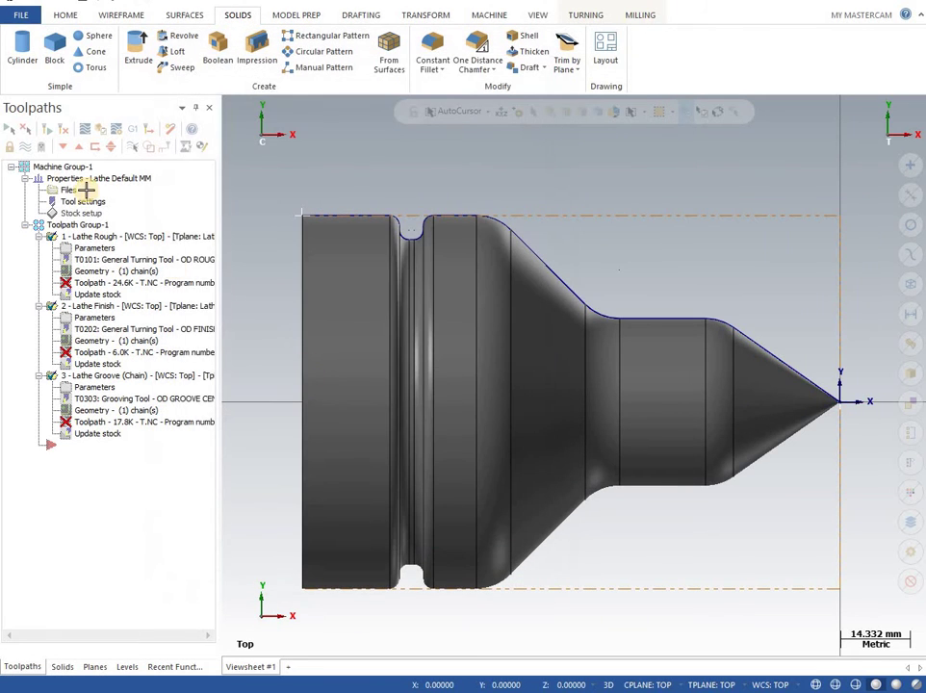
click(49, 130)
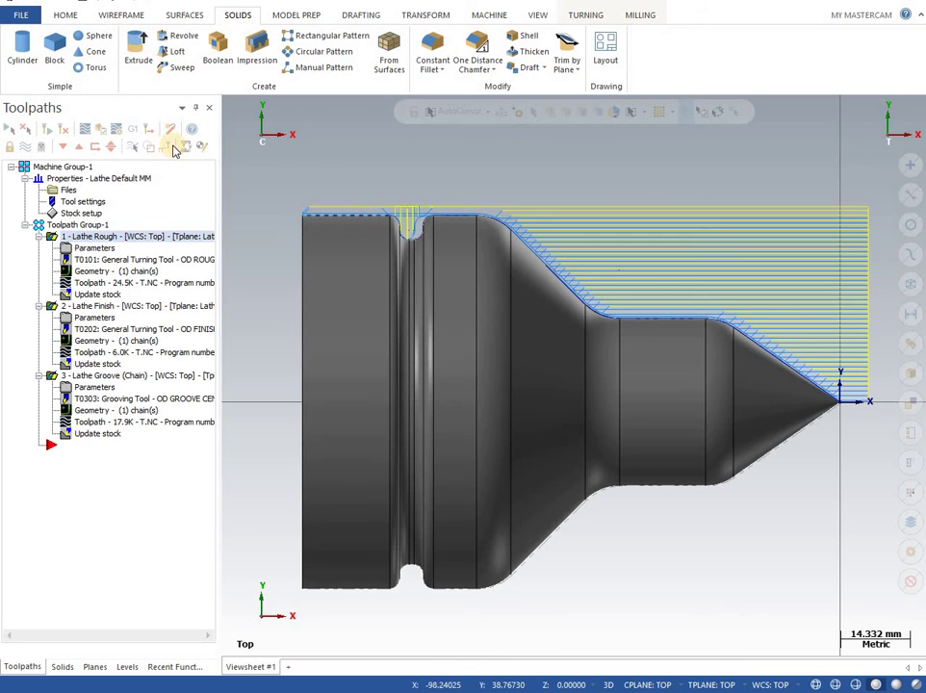
- Play the Verify simulation of the roughing, finishing and groove operations on the stock and inspect the machined part from several angles
click(104, 130)
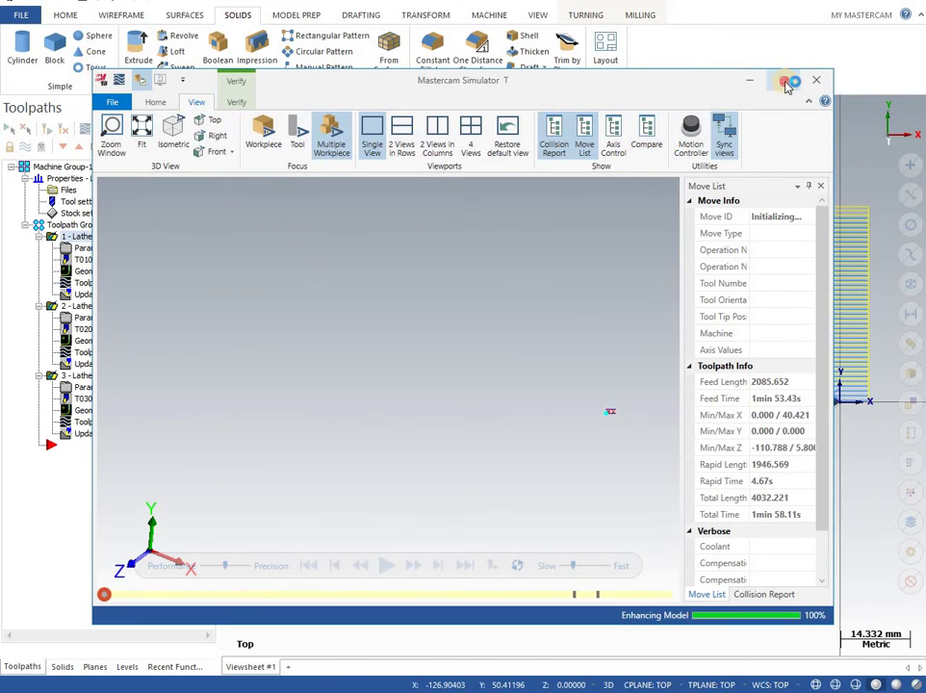
click(782, 80)
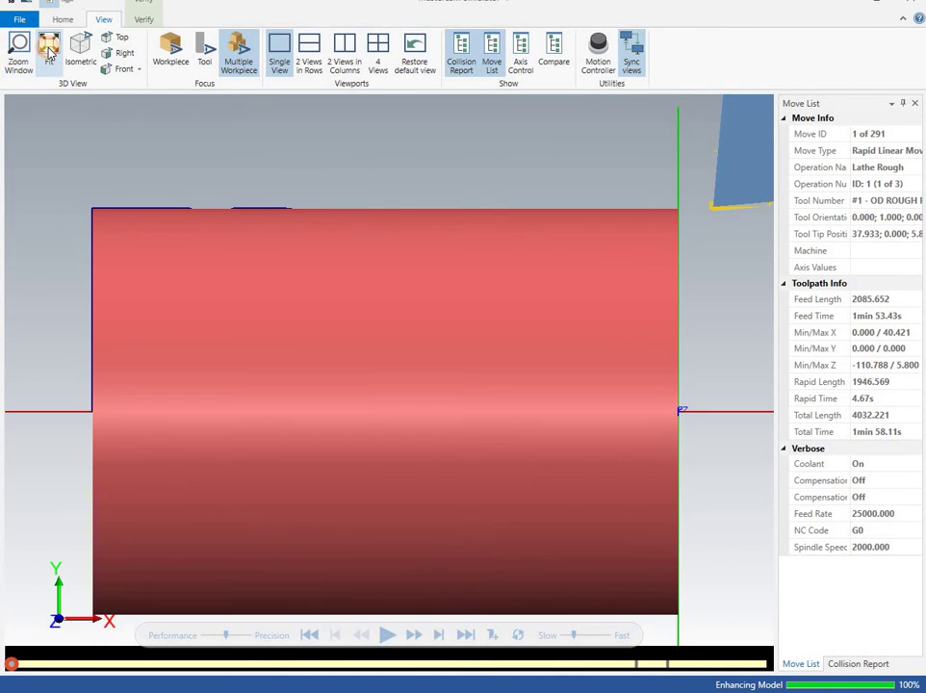
click(49, 50)
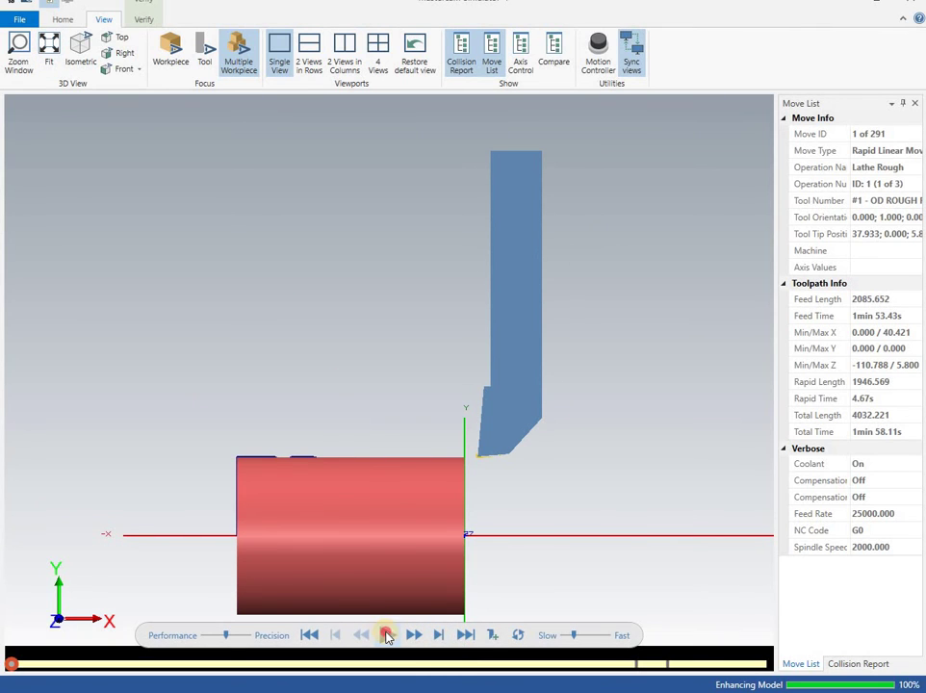
click(386, 635)
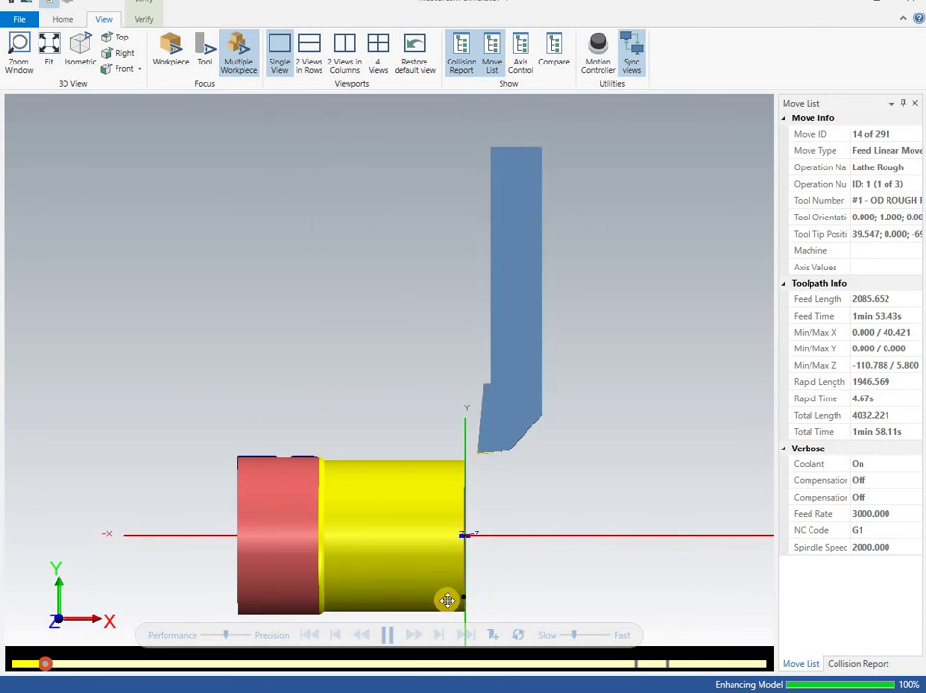
middle_drag(446, 598, 456, 610)
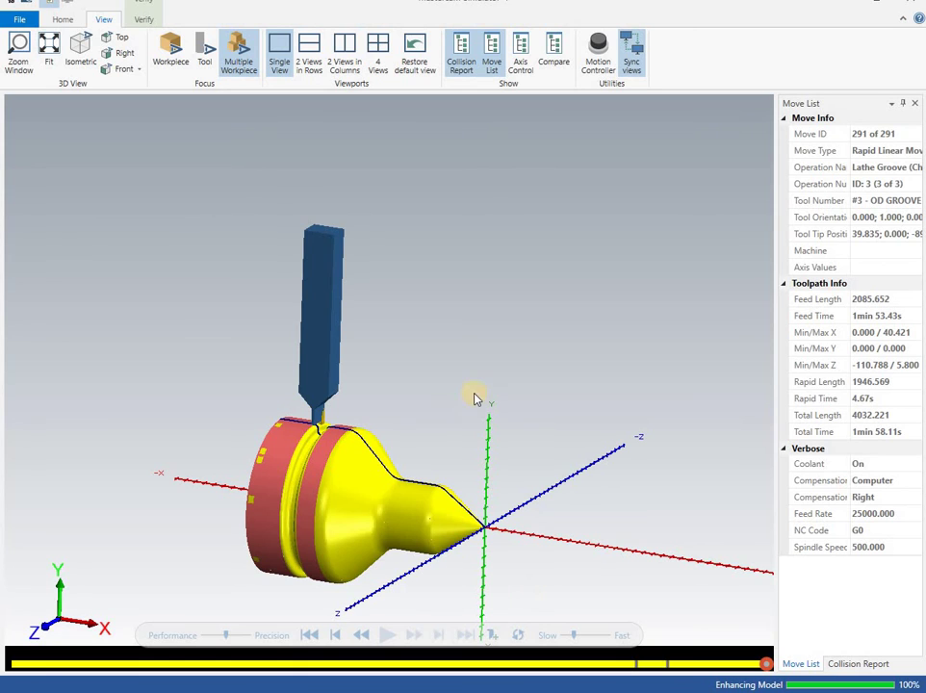
middle_drag(498, 381, 336, 377)
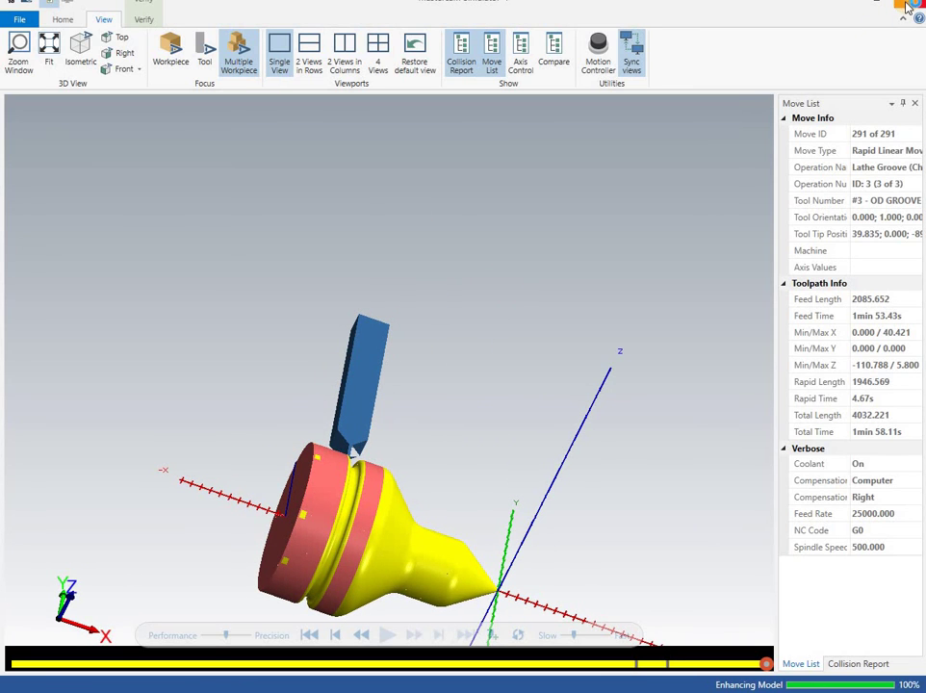
double_click(611, 18)
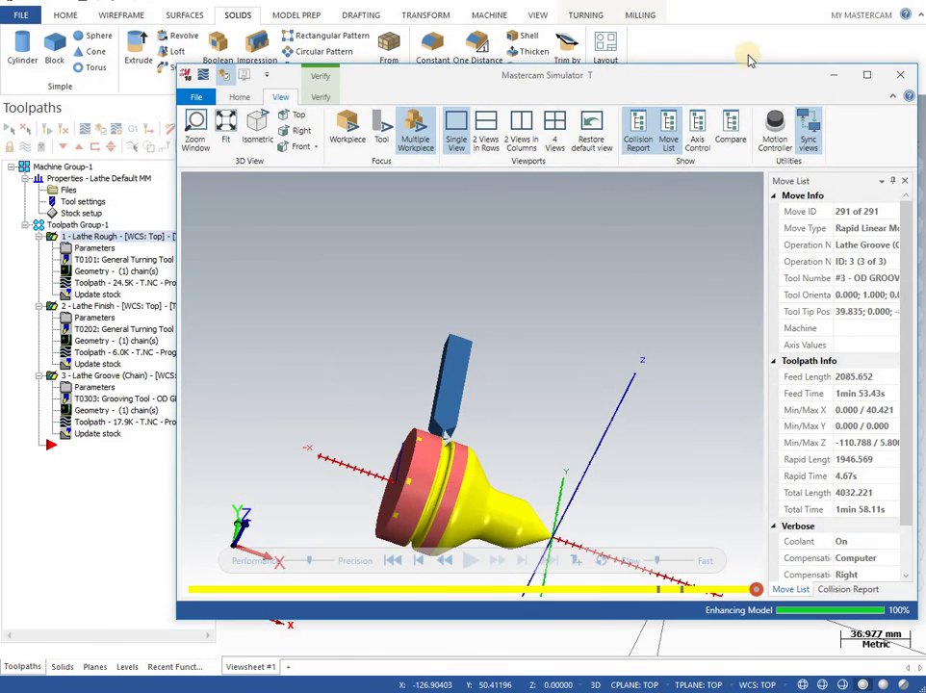
click(900, 74)
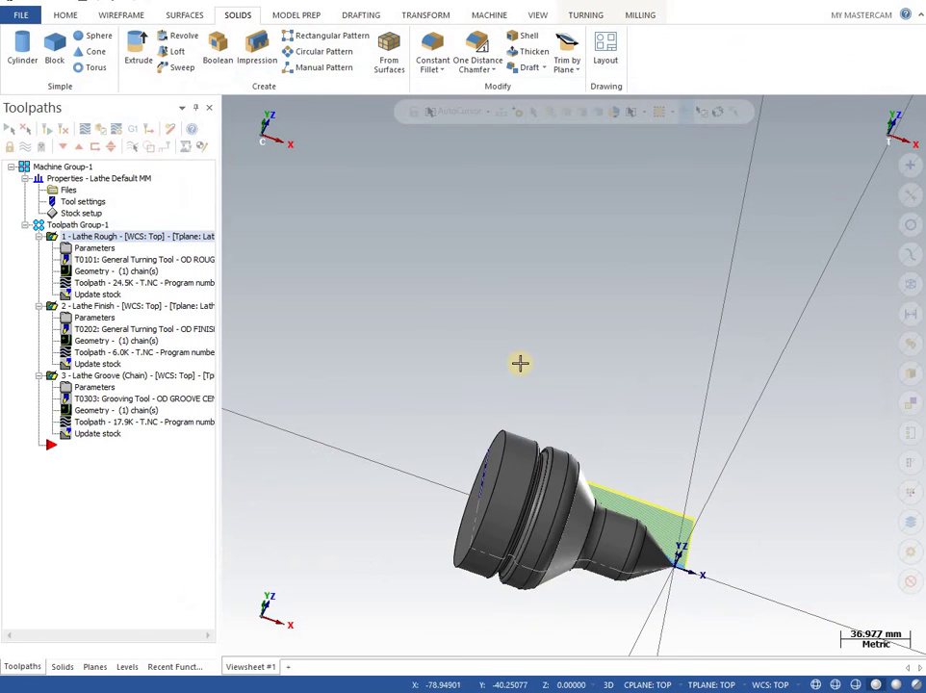
- Post the operations to an NC file named 123 and review the generated code through to its end
mouse_move(511, 336)
middle_down()
mouse_move(487, 317)
mouse_move(486, 277)
mouse_move(437, 399)
middle_up()
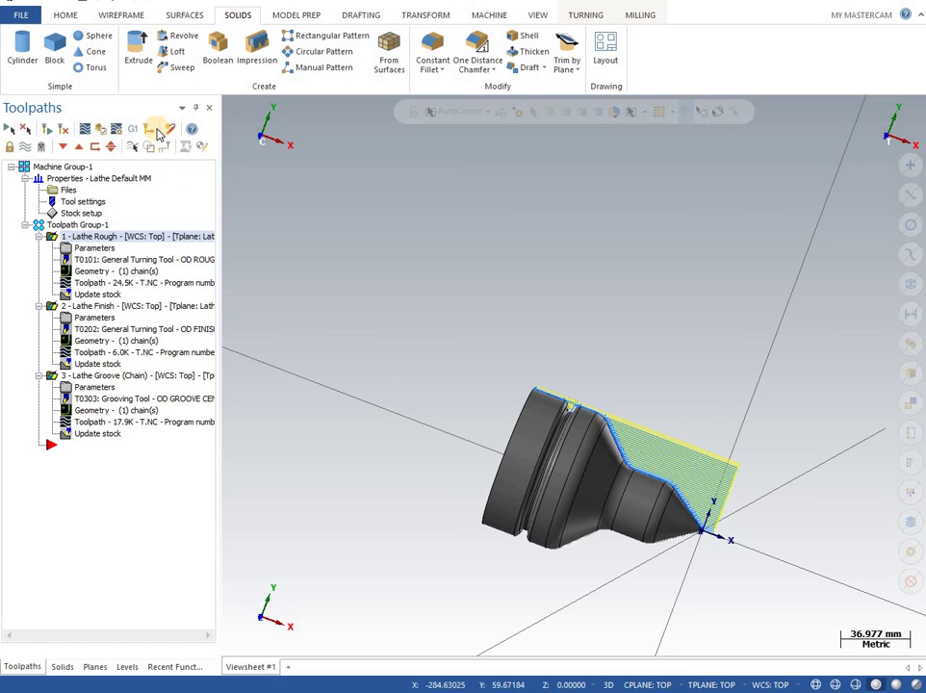
click(137, 130)
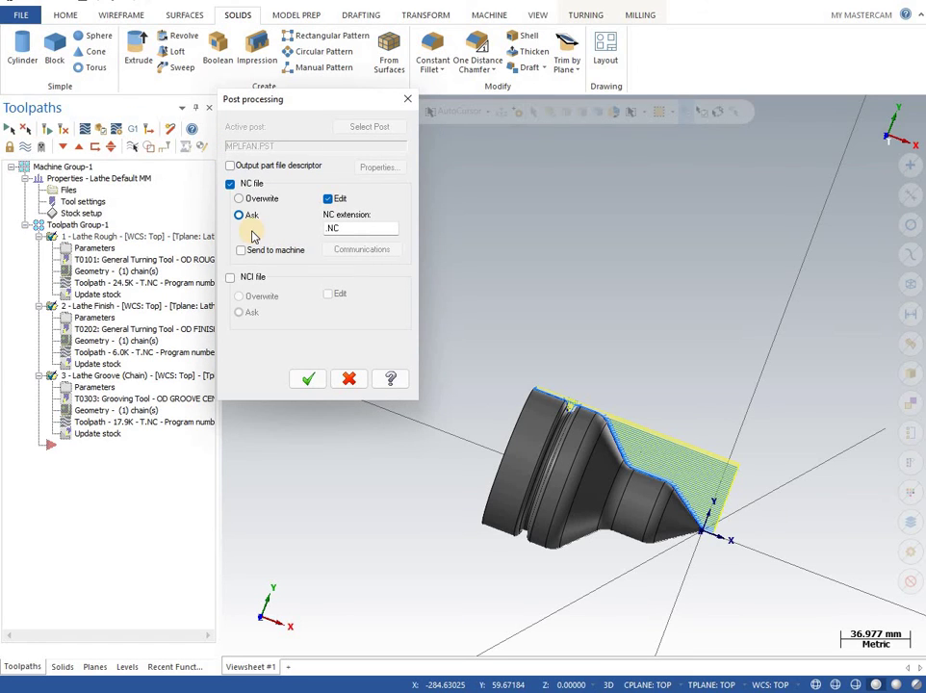
click(306, 382)
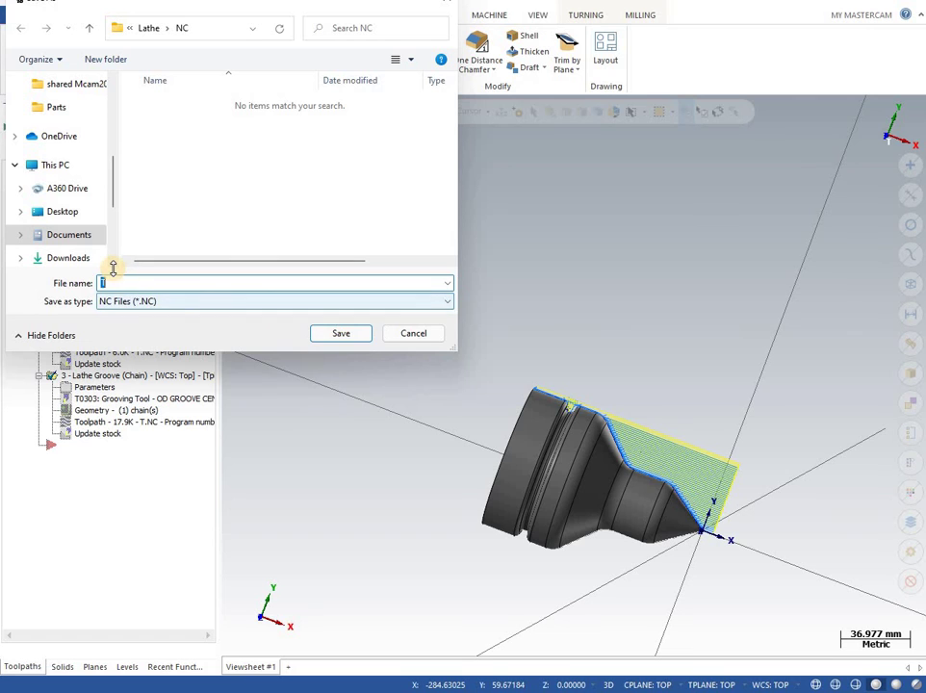
key(Return)
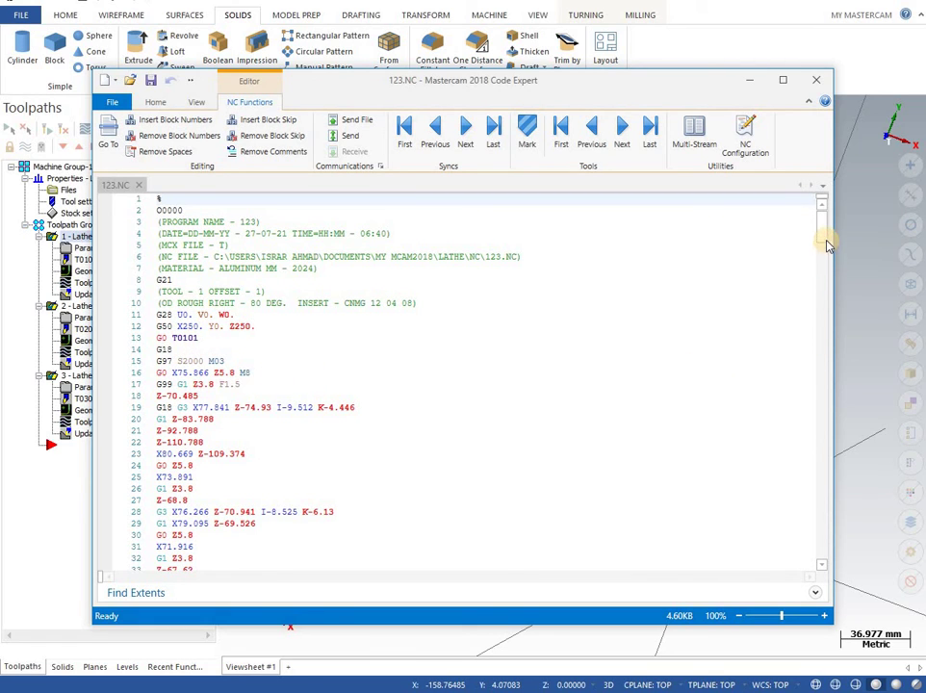
drag(826, 242, 841, 609)
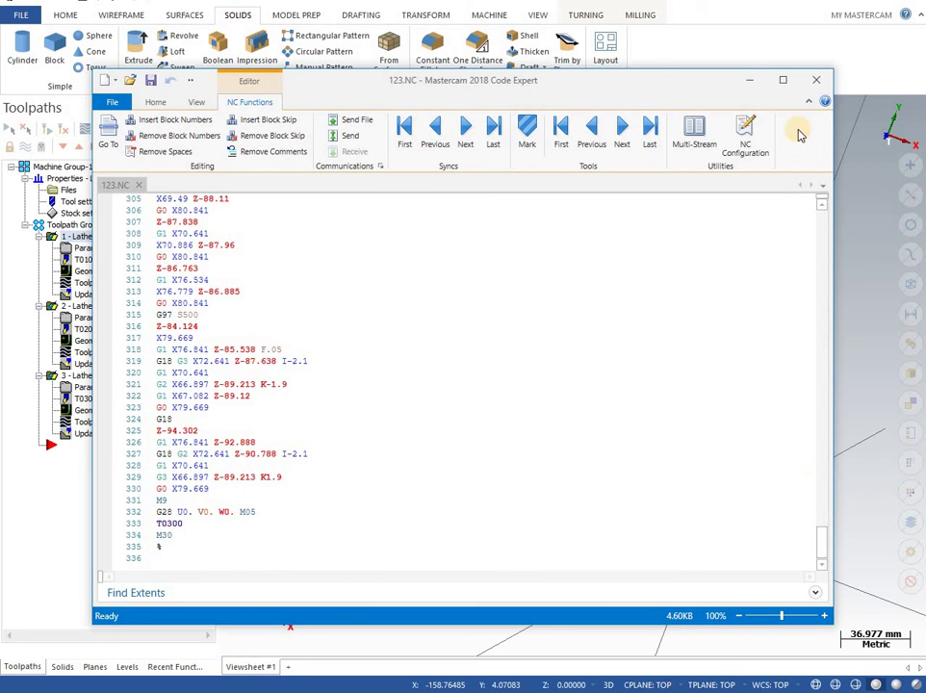